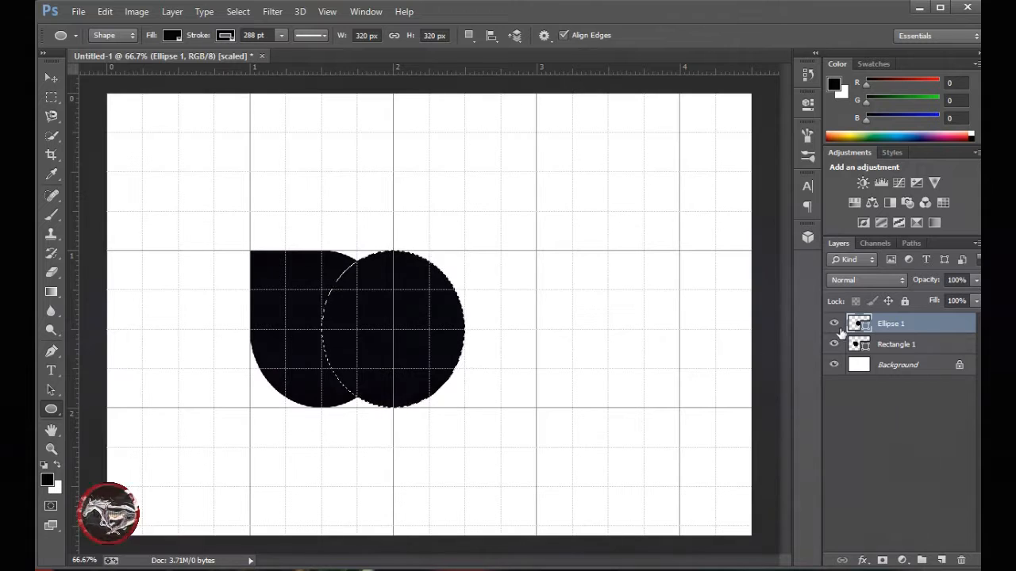
Hide the Ellipse 1 layer, then rasterize Rectangle 1, cut the circular selection out of it and deselect.
{"action": "left_click", "coordinate": [833, 324]}
{"action": "right_click", "coordinate": [885, 346]}
{"action": "left_click", "coordinate": [723, 145]}
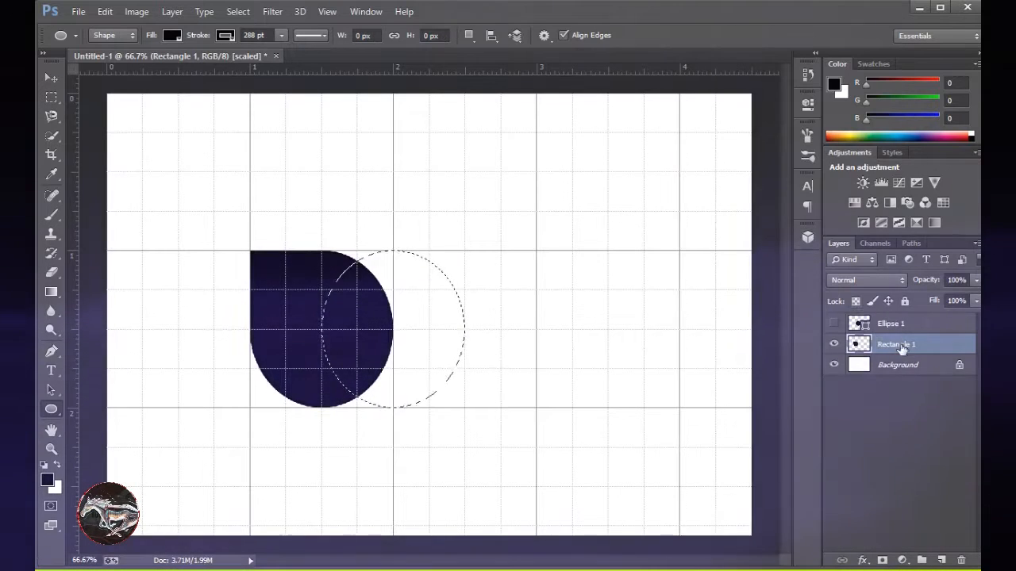
{"action": "key", "text": "Delete"}
{"action": "key", "text": "ctrl+d"}
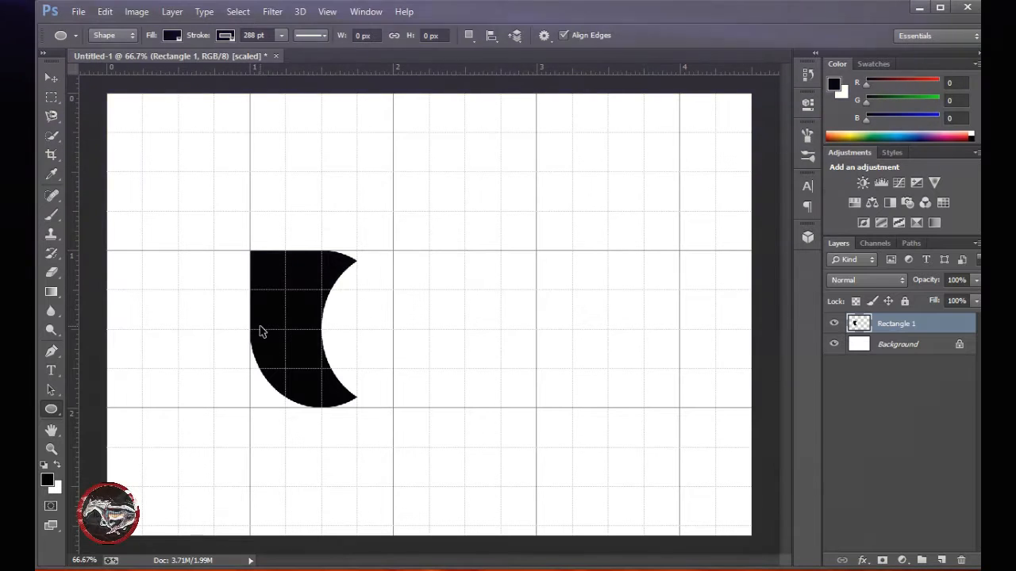
Duplicate the cut Rectangle 1 shape, rotate the copy about 90° and place it overlapping the original's upper right, at about X 640, Y 429 px.
{"action": "key", "text": "ctrl+j"}
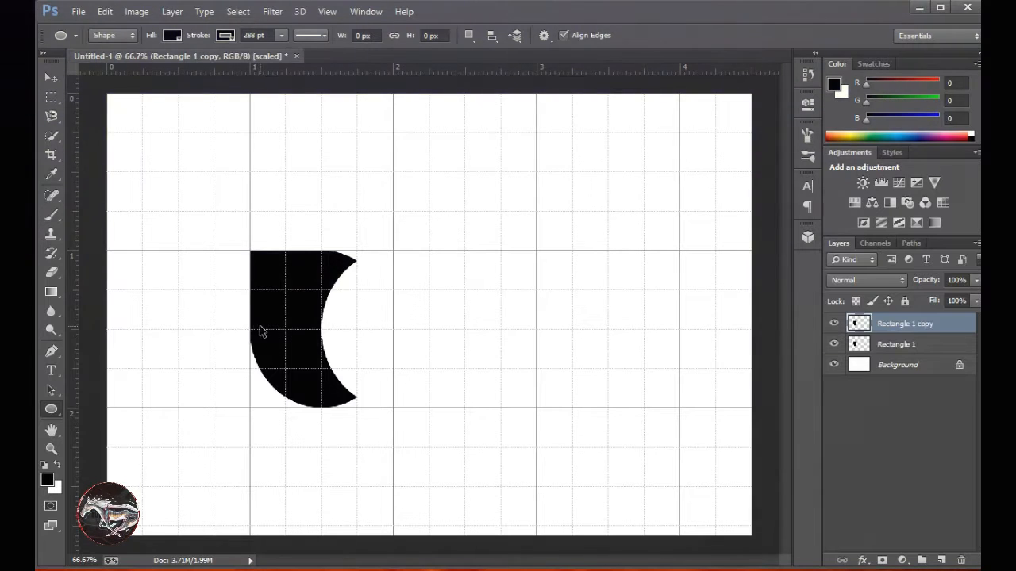
{"action": "key", "text": "ctrl+t"}
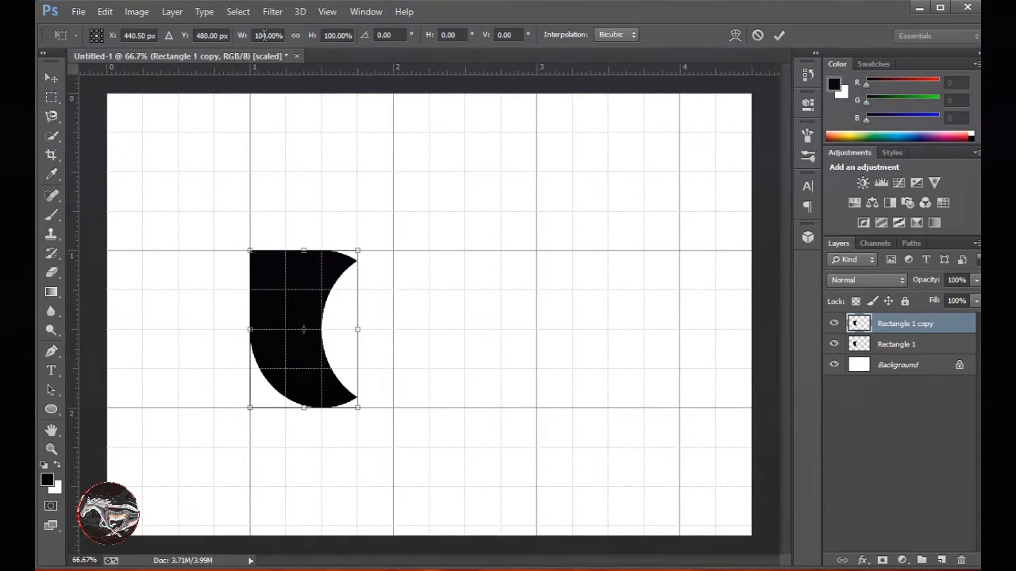
{"action": "type", "text": "90"}
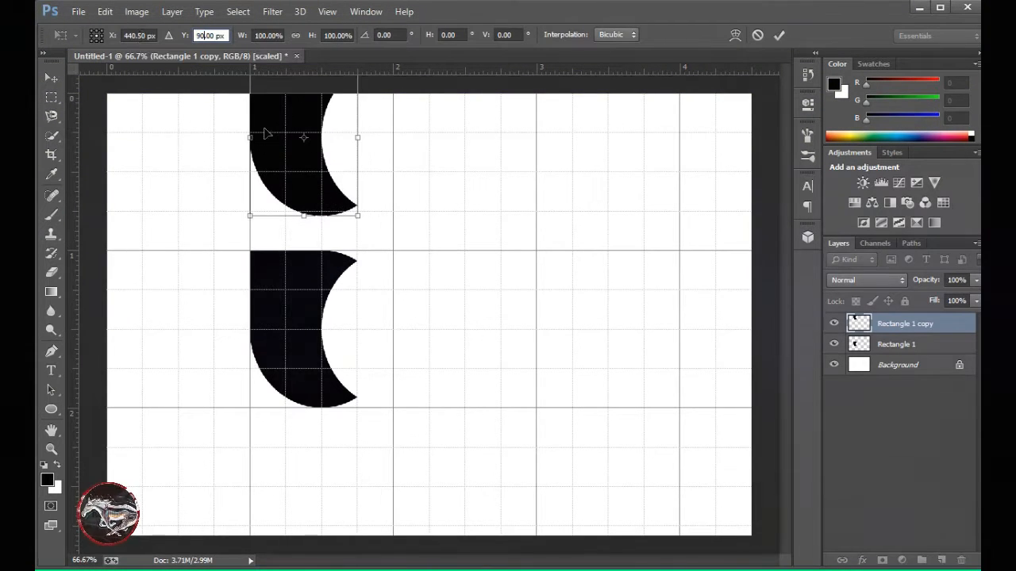
{"action": "left_click_drag", "start_coordinate": [324, 113], "coordinate": [343, 227]}
{"action": "left_click_drag", "start_coordinate": [414, 204], "coordinate": [456, 370]}
{"action": "left_click_drag", "start_coordinate": [357, 262], "coordinate": [424, 315]}
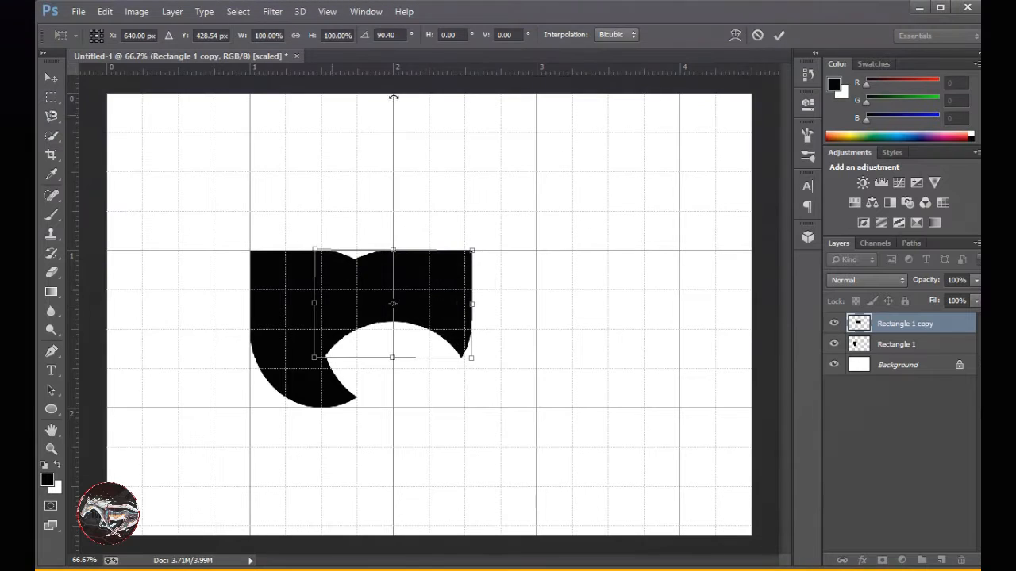
{"action": "left_click", "coordinate": [779, 36]}
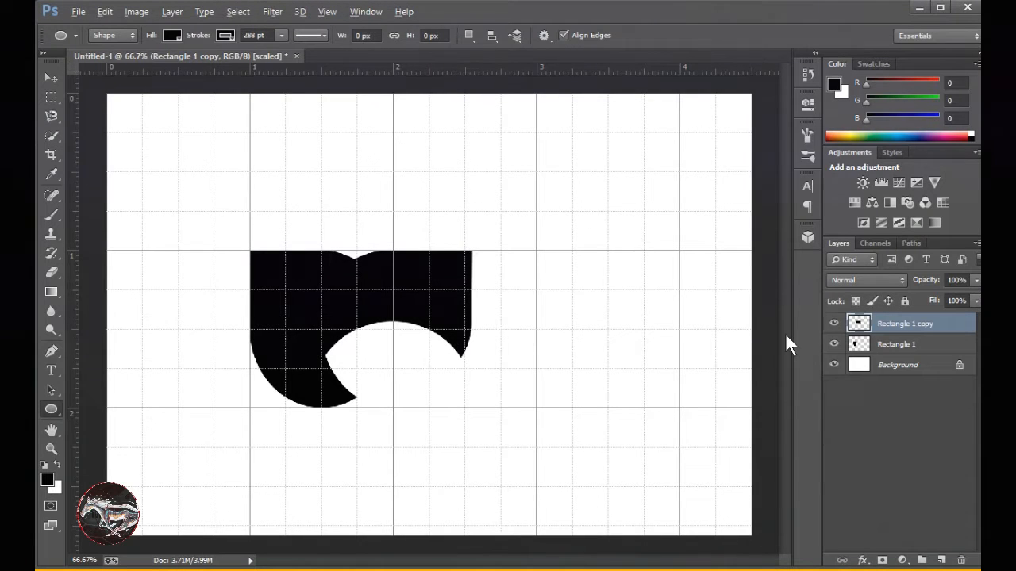
Repeat the rotation on two further copies to complete the four-petal ring.
{"action": "key", "text": "ctrl+alt+shift+t"}
{"action": "key", "text": "ctrl+alt+shift+t"}
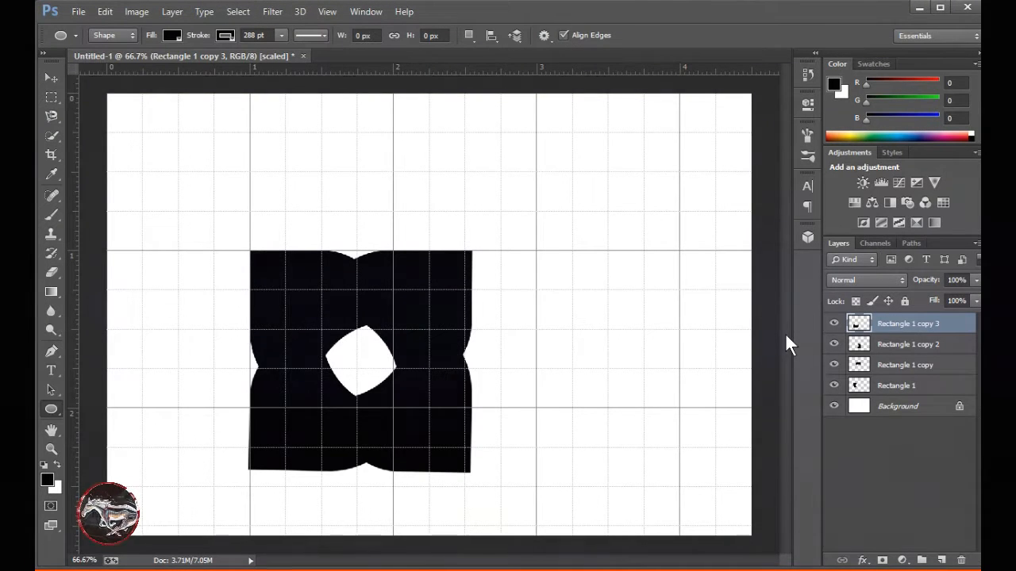
Rotate all four petal layers together by about 45° and move them to the middle of the canvas, near X 717, Y 482 px.
{"action": "left_click", "coordinate": [889, 348], "text": "ctrl"}
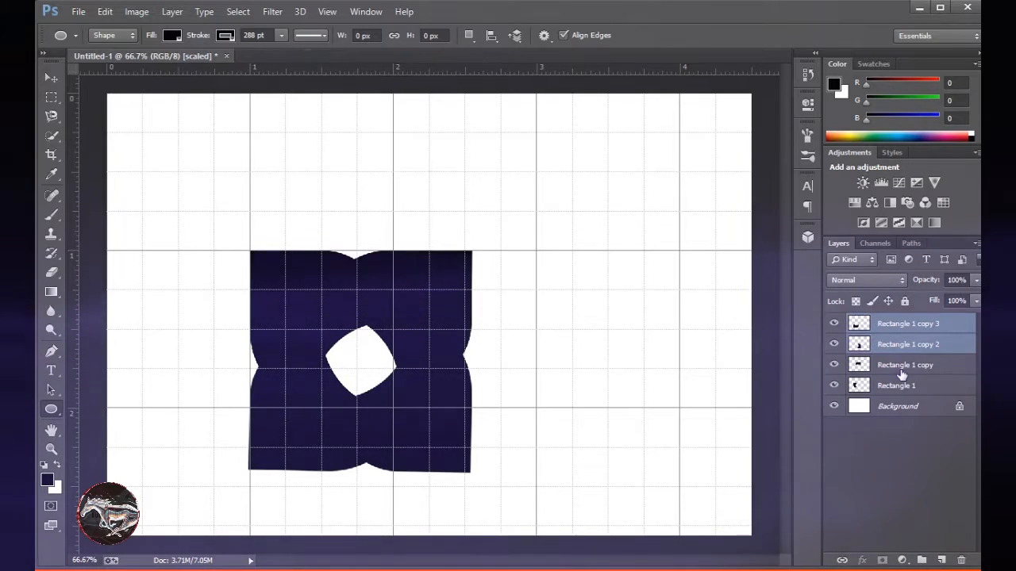
{"action": "left_click", "coordinate": [903, 368], "text": "ctrl"}
{"action": "left_click", "coordinate": [907, 388], "text": "ctrl"}
{"action": "key", "text": "ctrl+t"}
{"action": "left_click_drag", "start_coordinate": [484, 246], "coordinate": [519, 370]}
{"action": "left_click_drag", "start_coordinate": [439, 342], "coordinate": [500, 313]}
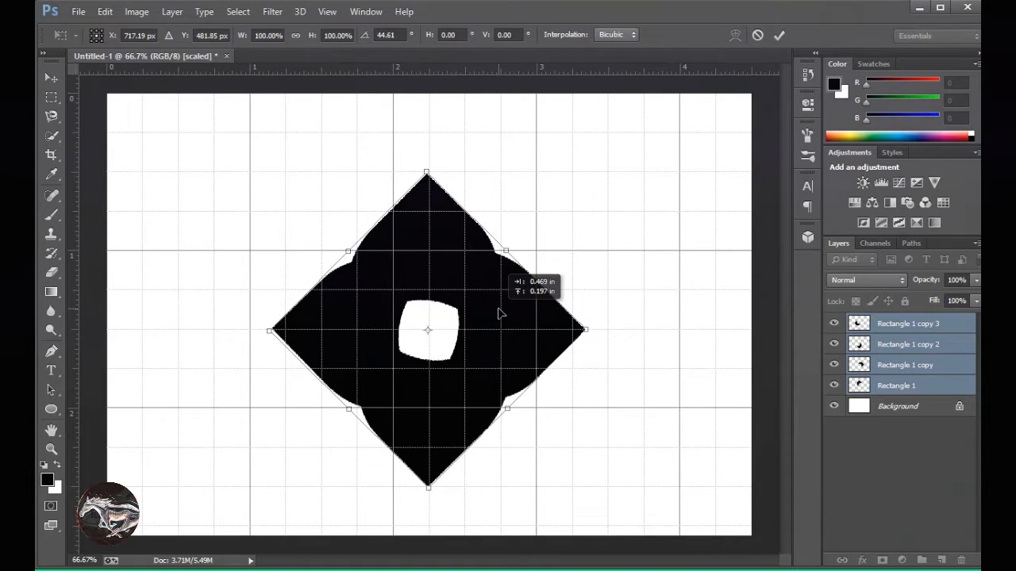
{"action": "left_click", "coordinate": [779, 35]}
{"action": "left_click", "coordinate": [896, 324]}
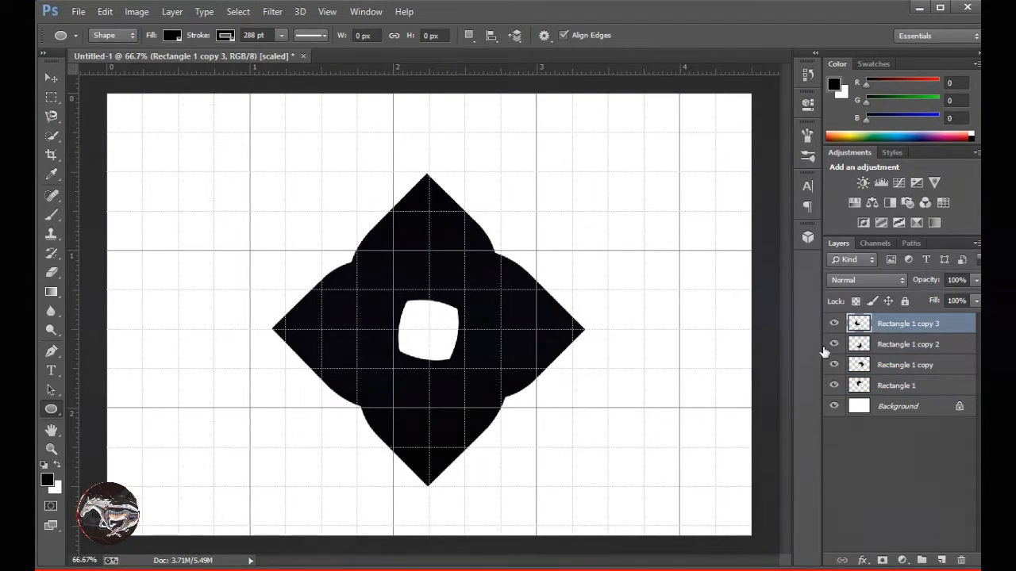
{"action": "left_click", "coordinate": [863, 560]}
{"action": "left_click", "coordinate": [895, 516]}
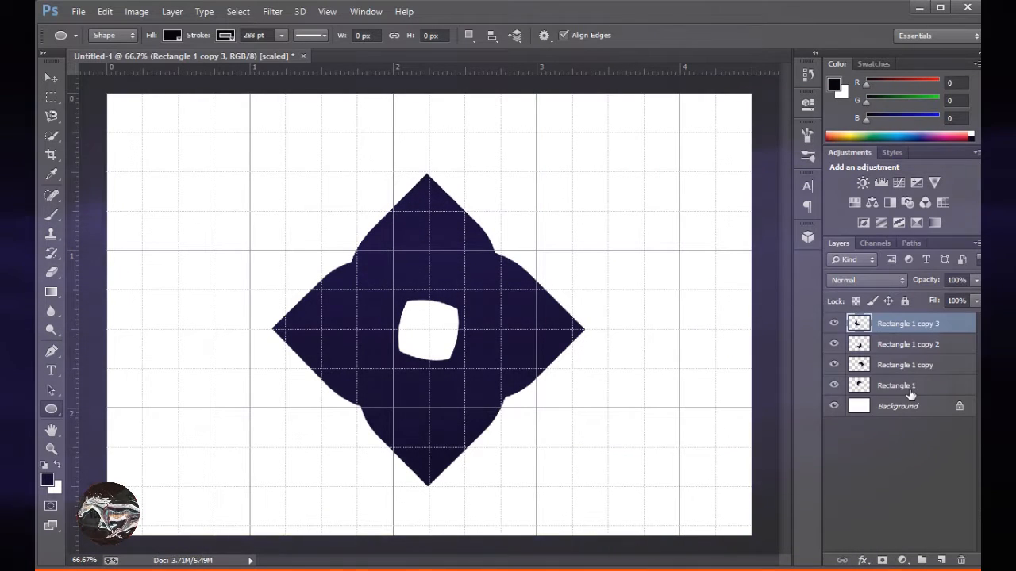
Reorder the petal layers from top to bottom as Rectangle 1, Rectangle 1 copy, copy 2 and copy 3.
{"action": "left_click", "coordinate": [897, 385]}
{"action": "key", "text": "ctrl+shift+bracketright"}
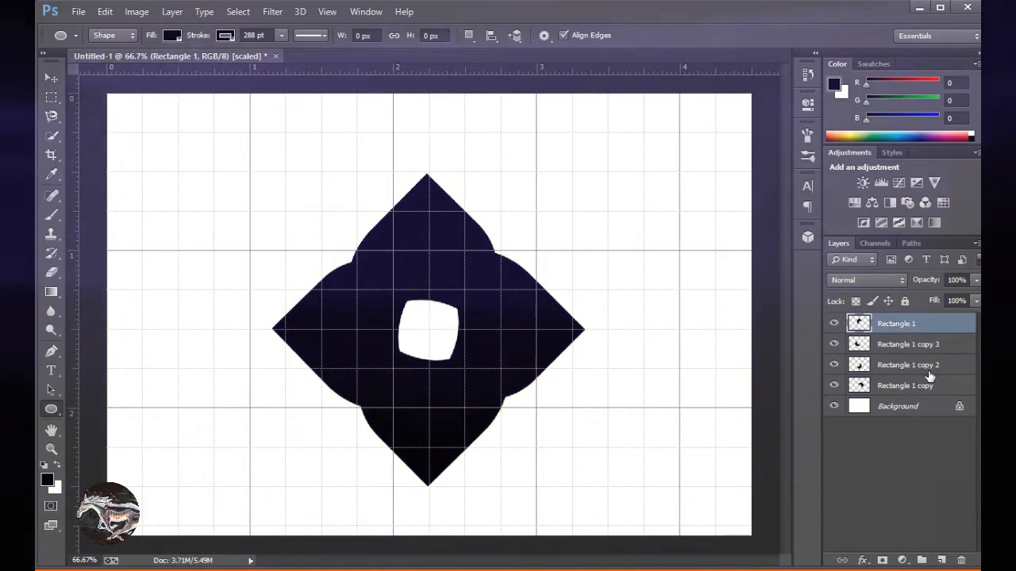
{"action": "left_click_drag", "start_coordinate": [930, 389], "coordinate": [937, 337]}
{"action": "left_click_drag", "start_coordinate": [942, 388], "coordinate": [943, 362]}
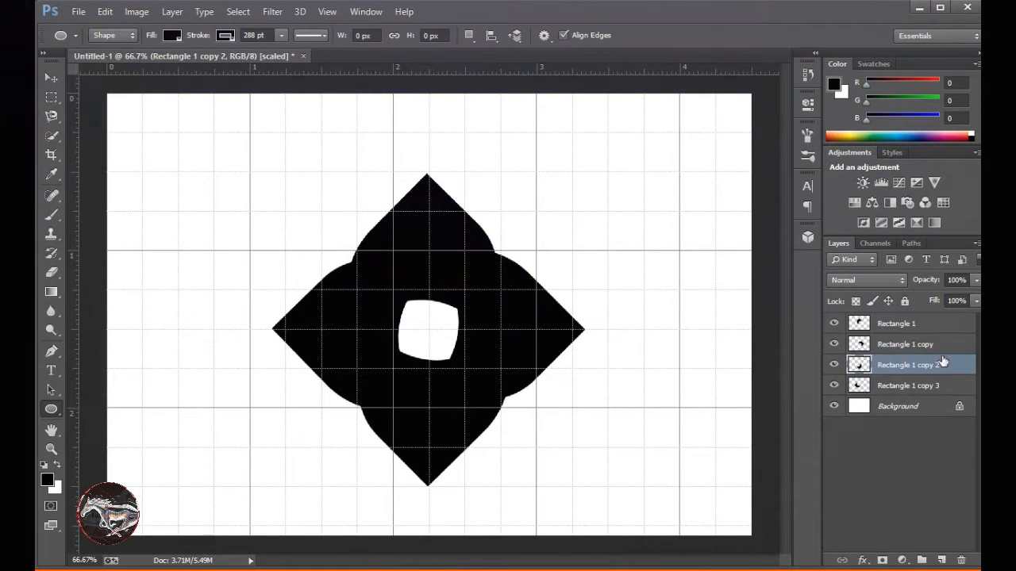
Add a Gradient Overlay to Rectangle 1 using the red Custom preset at the end of the gradient presets.
{"action": "left_click", "coordinate": [923, 328]}
{"action": "left_click", "coordinate": [862, 560]}
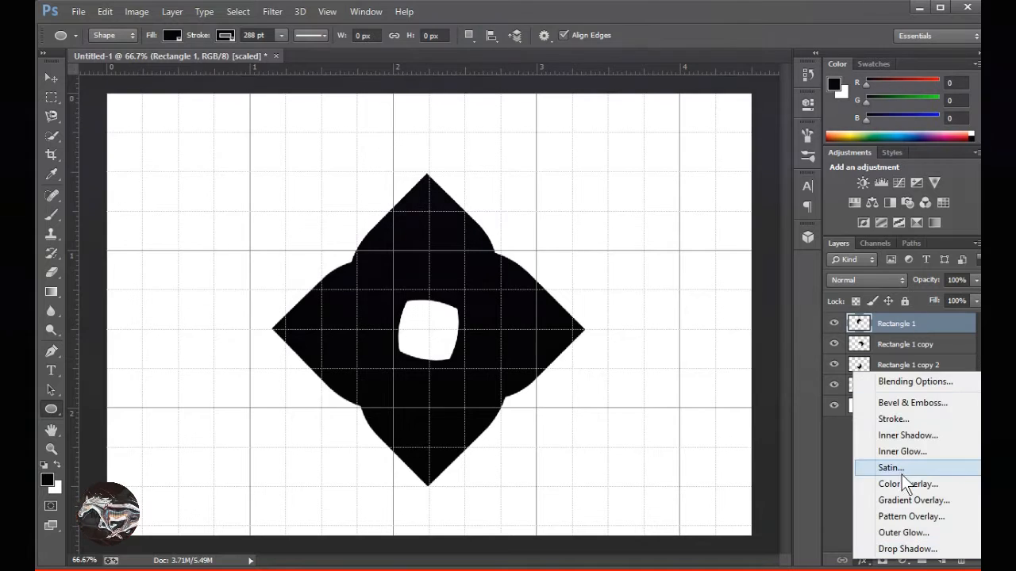
{"action": "left_click", "coordinate": [900, 504]}
{"action": "left_click", "coordinate": [752, 172]}
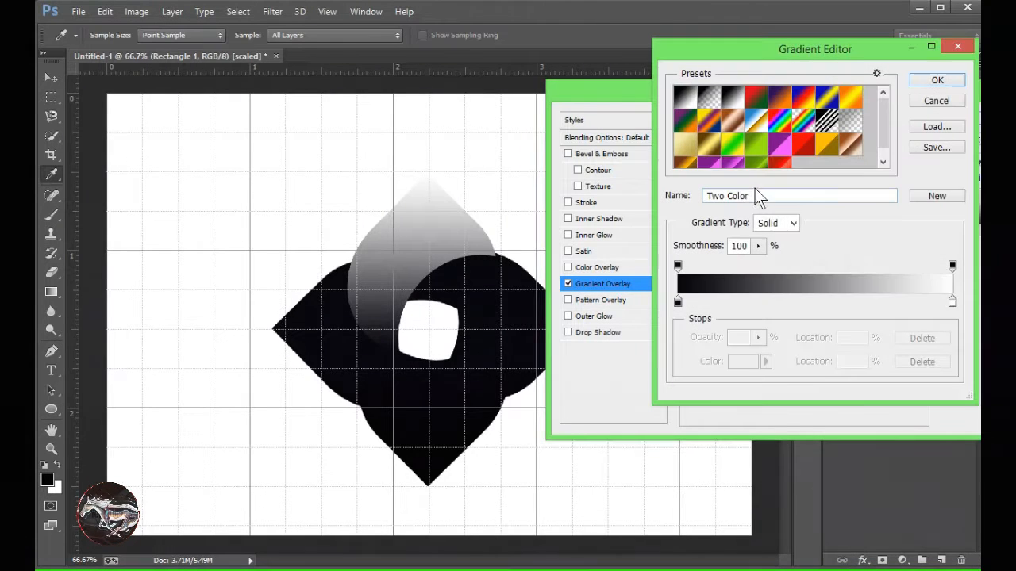
{"action": "scroll", "coordinate": [881, 142], "scroll_direction": "down", "scroll_amount": 2}
{"action": "left_click", "coordinate": [786, 159]}
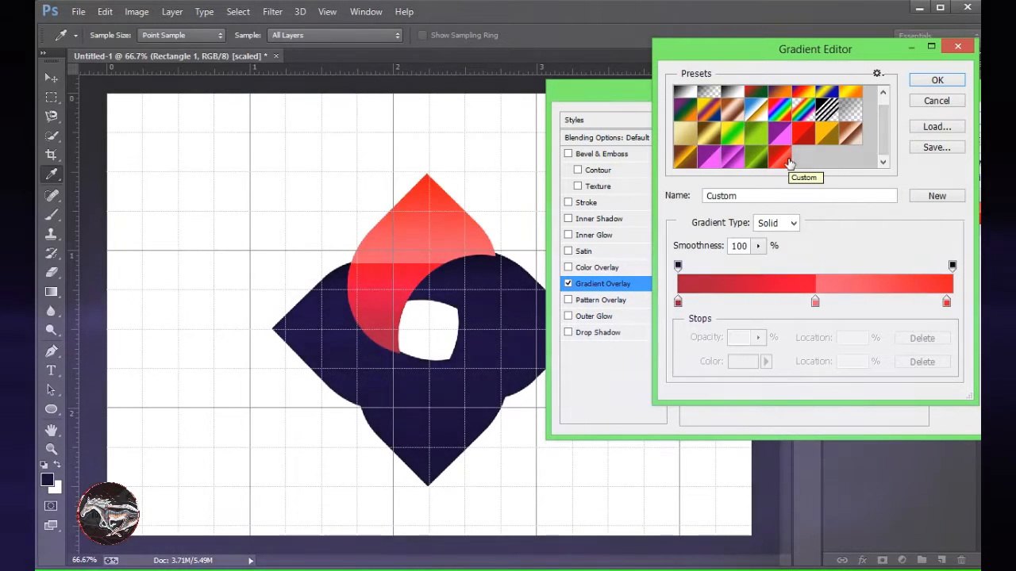
{"action": "left_click", "coordinate": [935, 81]}
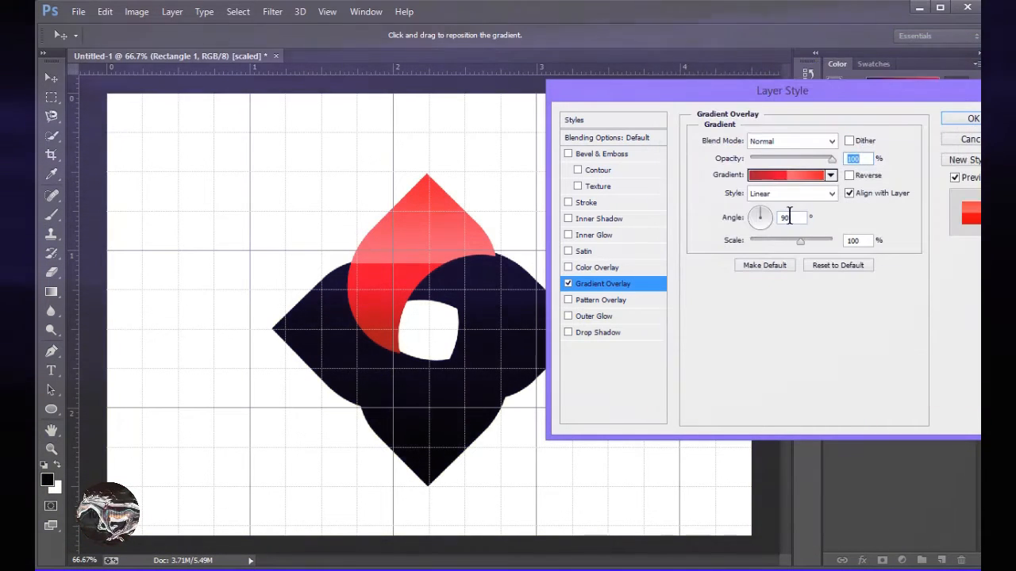
Set the red gradient overlay's angle to 0° with Reverse turned off.
{"action": "left_click", "coordinate": [850, 176]}
{"action": "left_click_drag", "start_coordinate": [791, 218], "coordinate": [747, 218]}
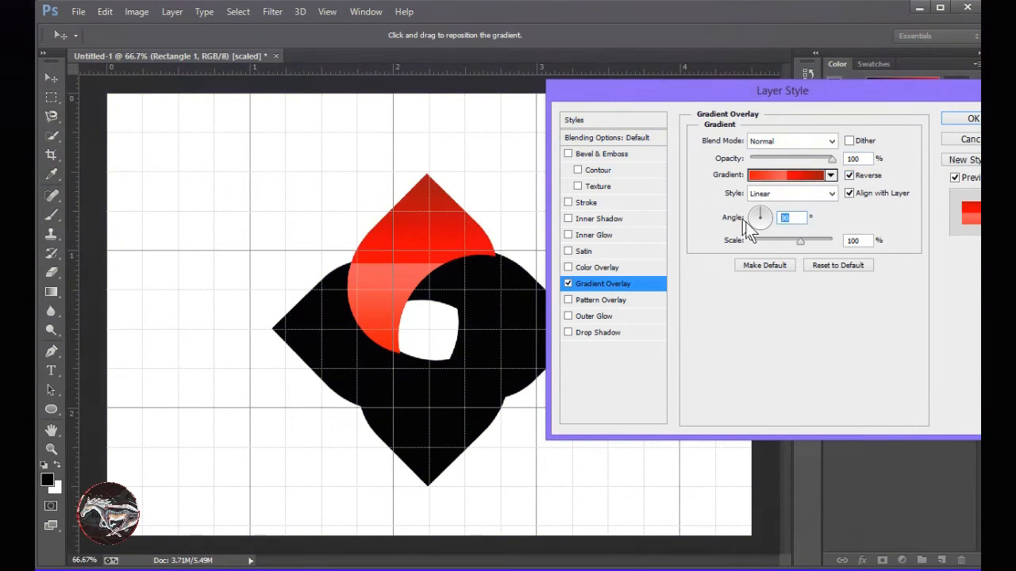
{"action": "type", "text": "0"}
{"action": "left_click", "coordinate": [850, 175]}
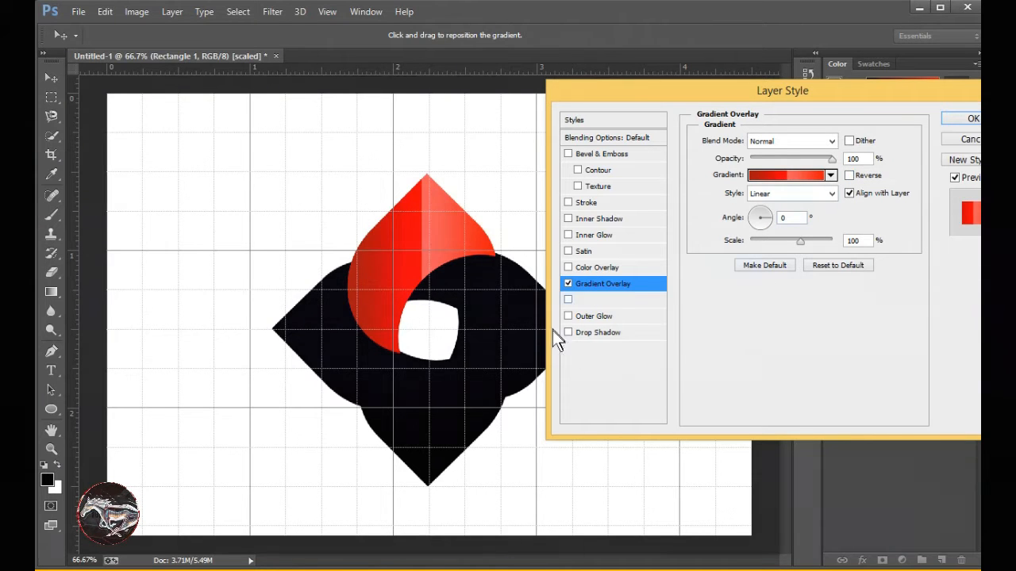
Add a Drop Shadow to Rectangle 1 with distance 0 px and size 25 px, and apply the layer style.
{"action": "left_click", "coordinate": [592, 333]}
{"action": "left_click_drag", "start_coordinate": [844, 205], "coordinate": [816, 203]}
{"action": "type", "text": "0"}
{"action": "left_click_drag", "start_coordinate": [844, 238], "coordinate": [805, 239]}
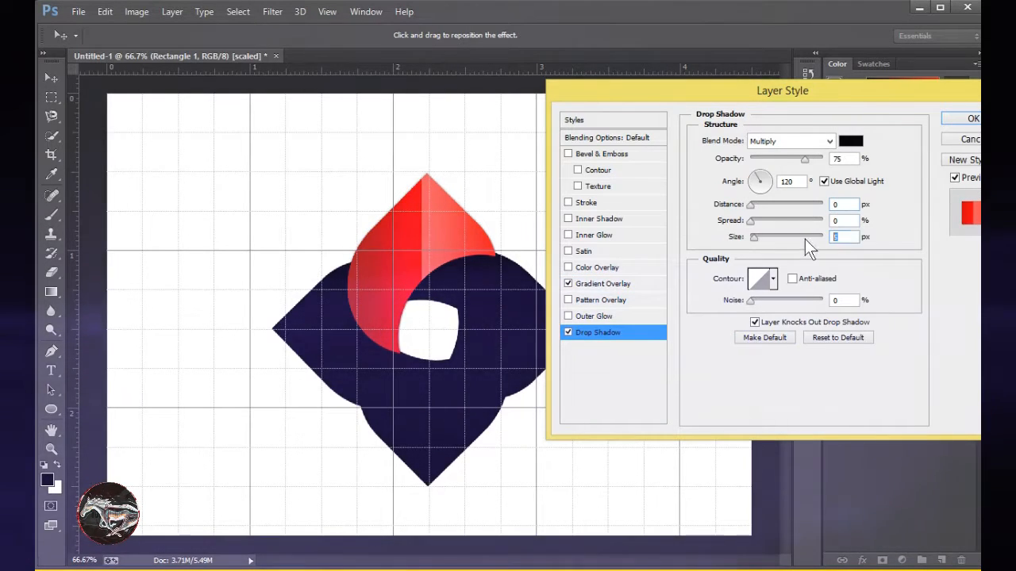
{"action": "type", "text": "25"}
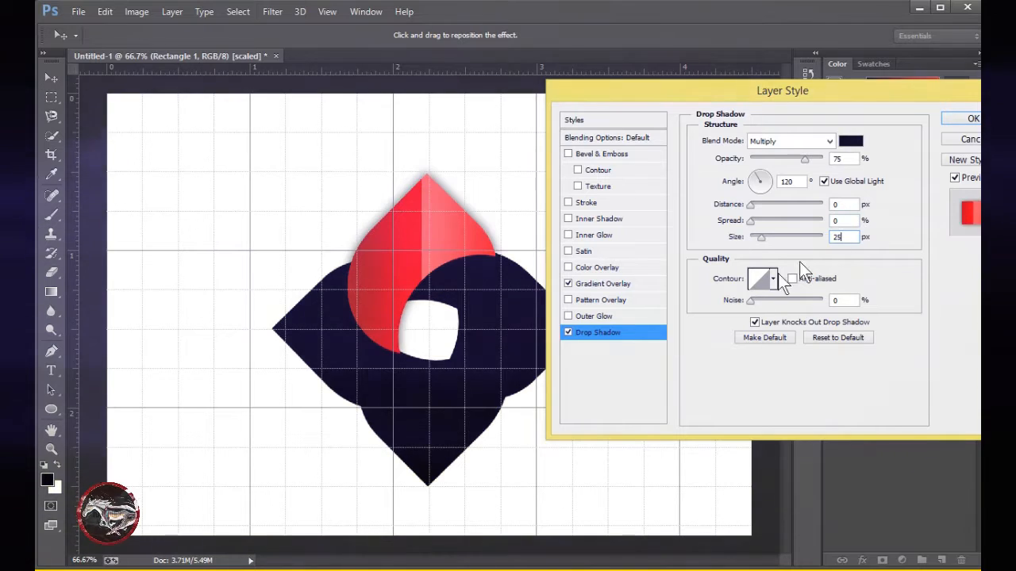
{"action": "left_click", "coordinate": [966, 122]}
Add a Gradient Overlay to Rectangle 1 copy using the dark-and-bright green preset in the last preset row, with Reverse off.
{"action": "left_click", "coordinate": [912, 349]}
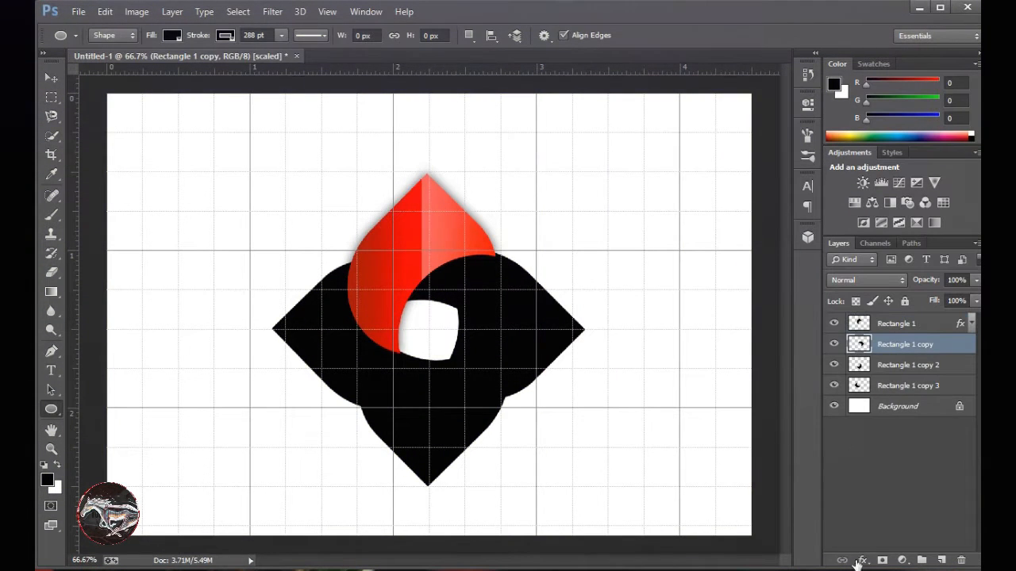
{"action": "left_click", "coordinate": [862, 560]}
{"action": "left_click", "coordinate": [902, 495]}
{"action": "left_click", "coordinate": [794, 235]}
{"action": "left_click", "coordinate": [885, 162]}
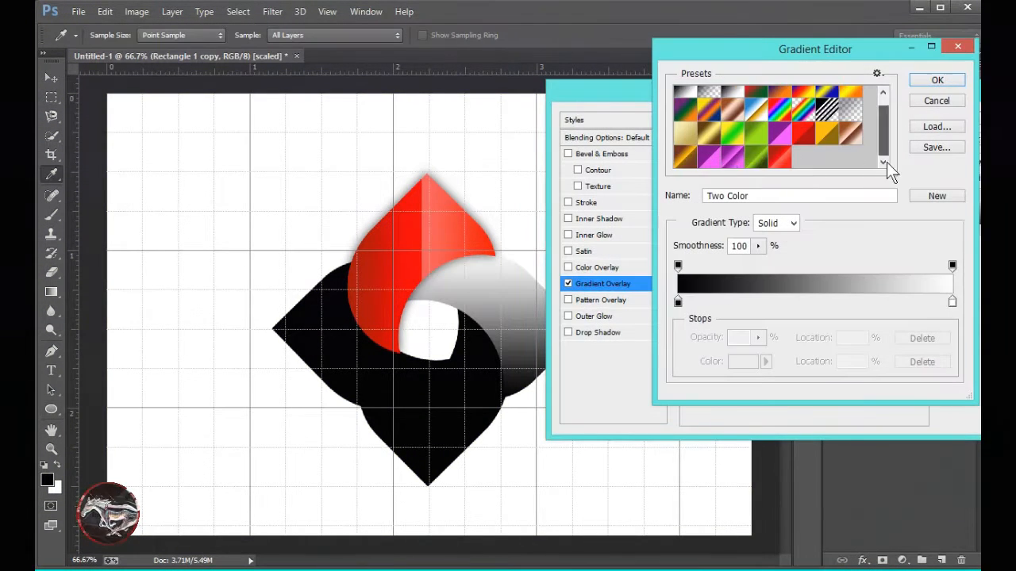
{"action": "left_click", "coordinate": [758, 163]}
{"action": "left_click", "coordinate": [937, 81]}
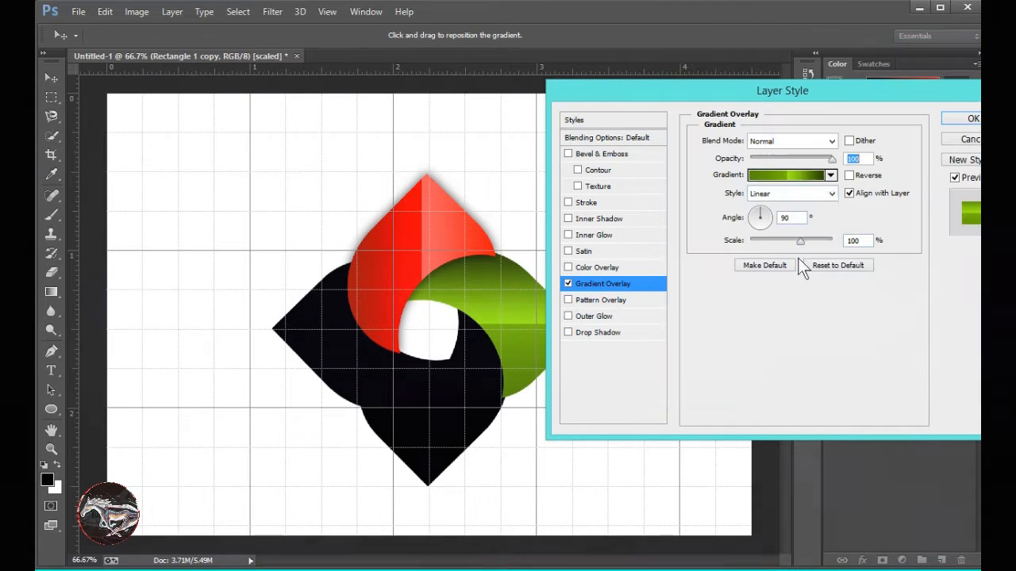
{"action": "left_click", "coordinate": [850, 176]}
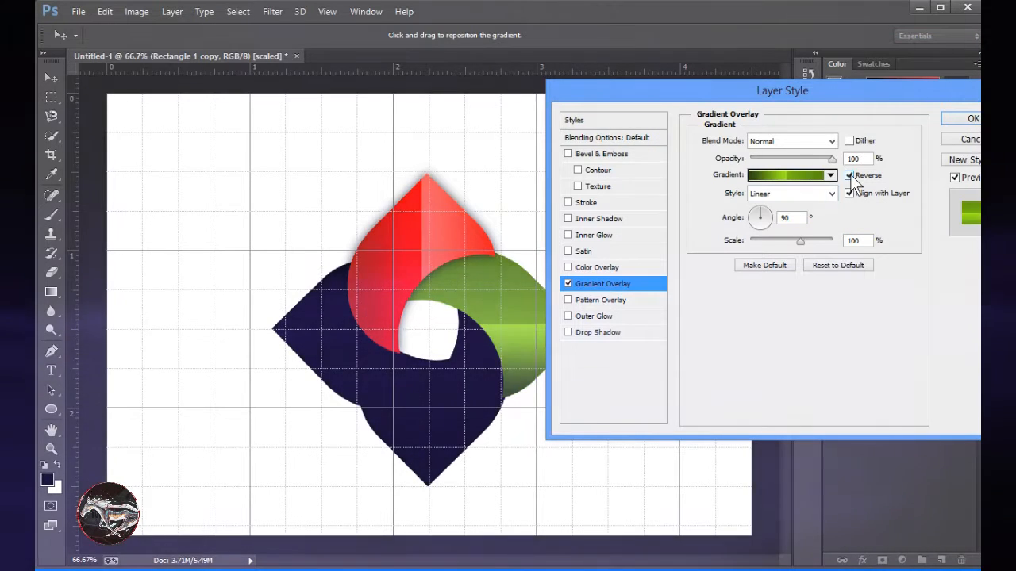
{"action": "left_click", "coordinate": [850, 176]}
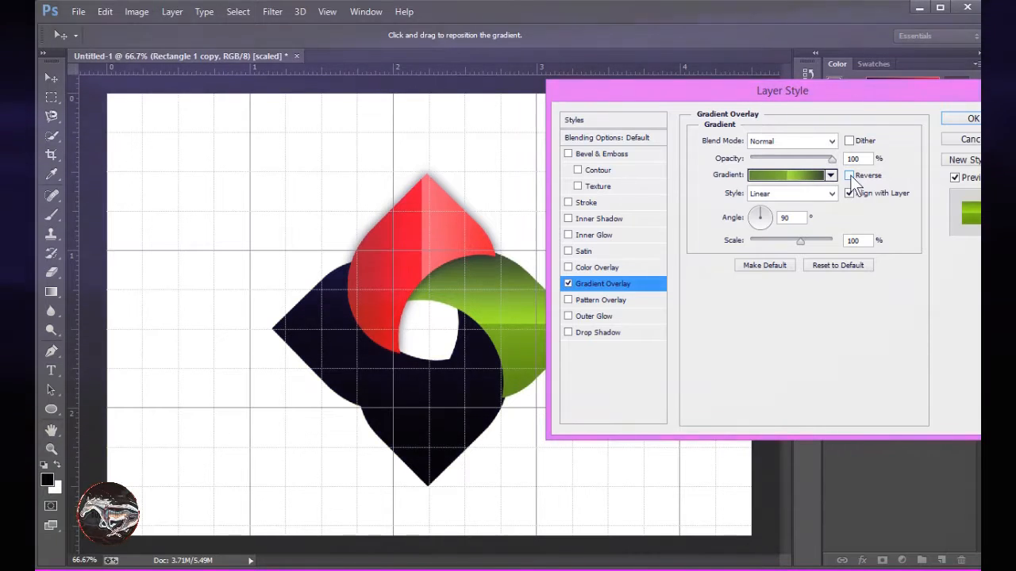
Add a Drop Shadow to the green petal, apply the layer style and collapse the layer's effects list.
{"action": "left_click", "coordinate": [611, 332]}
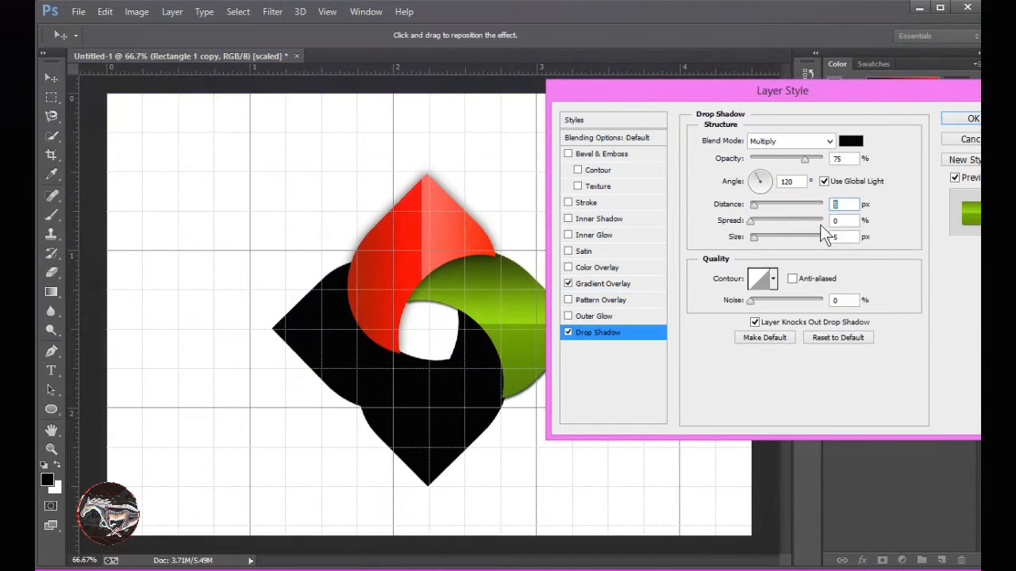
{"action": "left_click", "coordinate": [972, 119]}
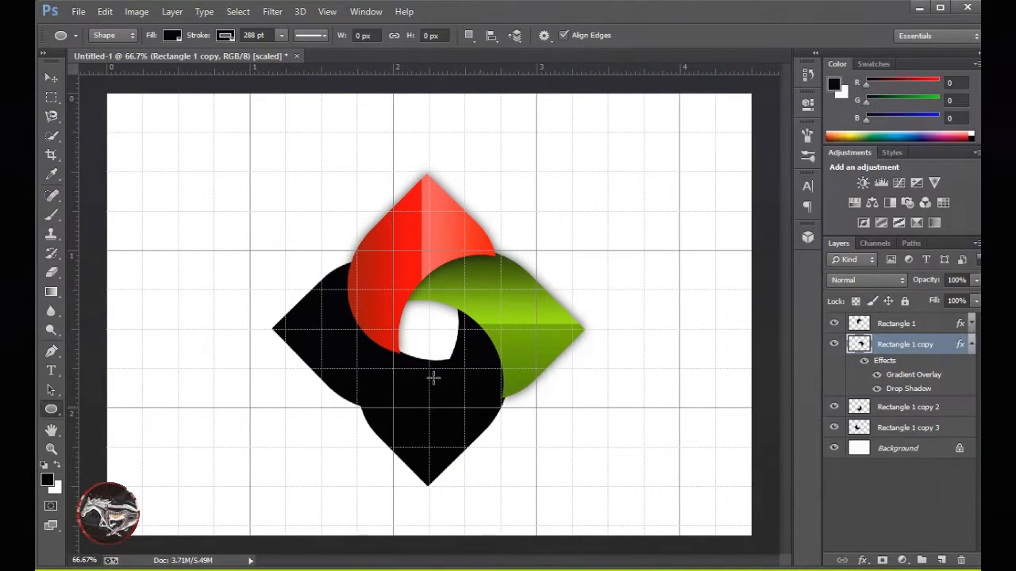
{"action": "left_click", "coordinate": [973, 344]}
Add a Gradient Overlay to Rectangle 1 copy 2 using the purple-and-pink Custom preset at an angle of 0°.
{"action": "left_click", "coordinate": [904, 365]}
{"action": "left_click", "coordinate": [862, 561]}
{"action": "left_click", "coordinate": [881, 495]}
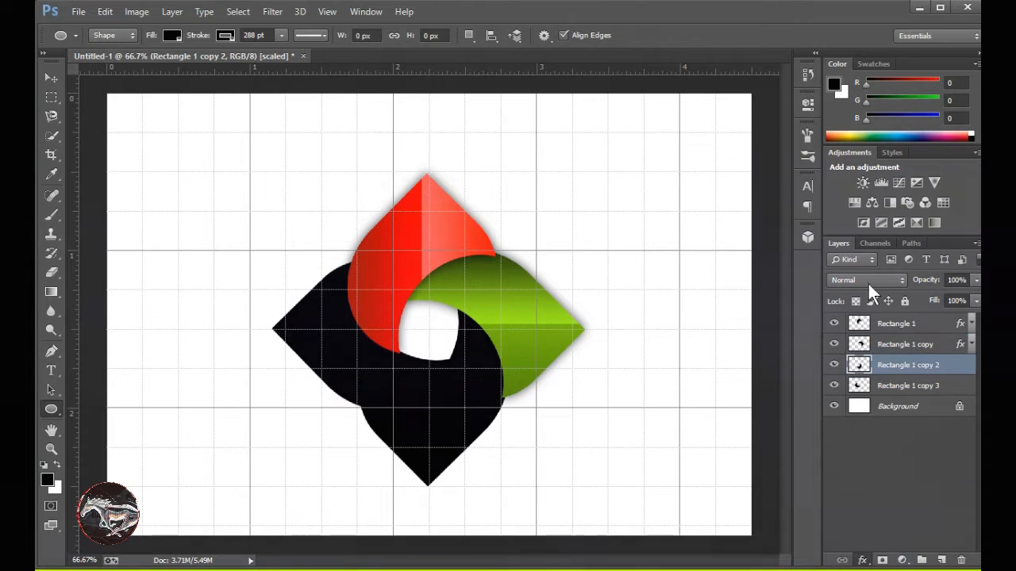
{"action": "left_click", "coordinate": [790, 177]}
{"action": "left_click_drag", "start_coordinate": [883, 119], "coordinate": [896, 148]}
{"action": "left_click", "coordinate": [733, 161]}
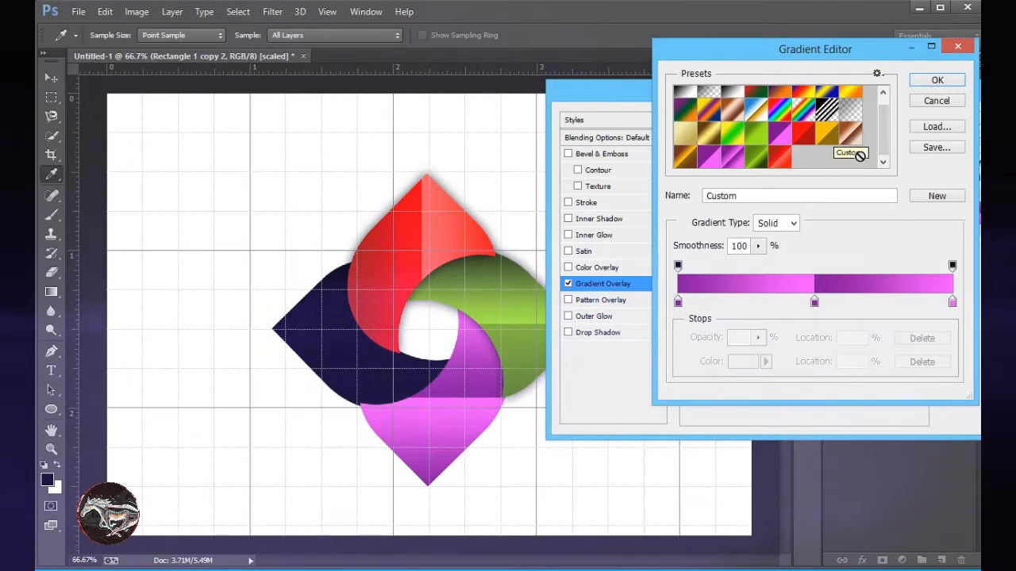
{"action": "left_click", "coordinate": [941, 82]}
{"action": "double_click", "coordinate": [788, 217]}
{"action": "type", "text": "0"}
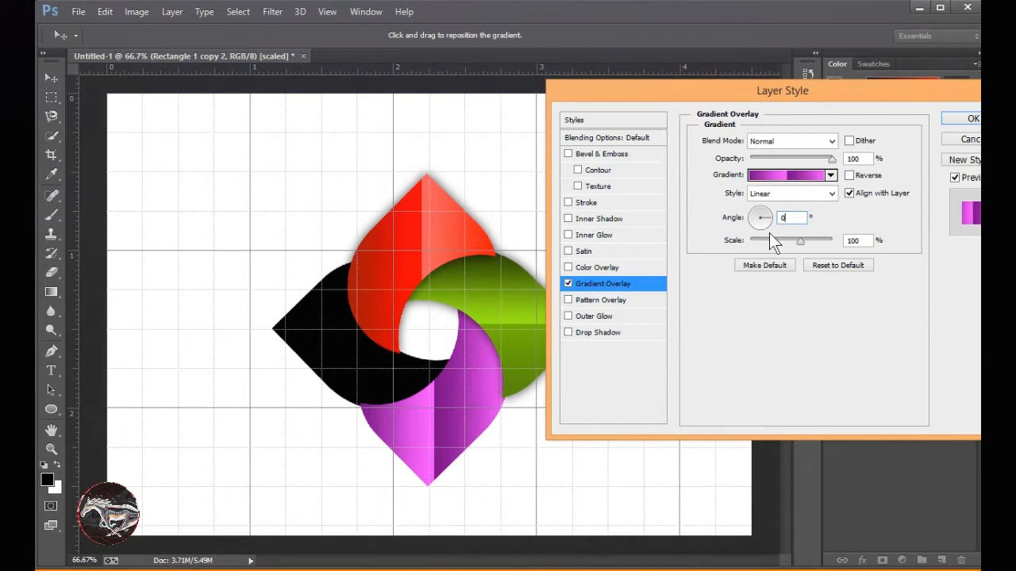
Add a Drop Shadow with distance 0 px to the purple petal, apply the style and collapse the layer's effects list.
{"action": "left_click", "coordinate": [599, 333]}
{"action": "double_click", "coordinate": [837, 237]}
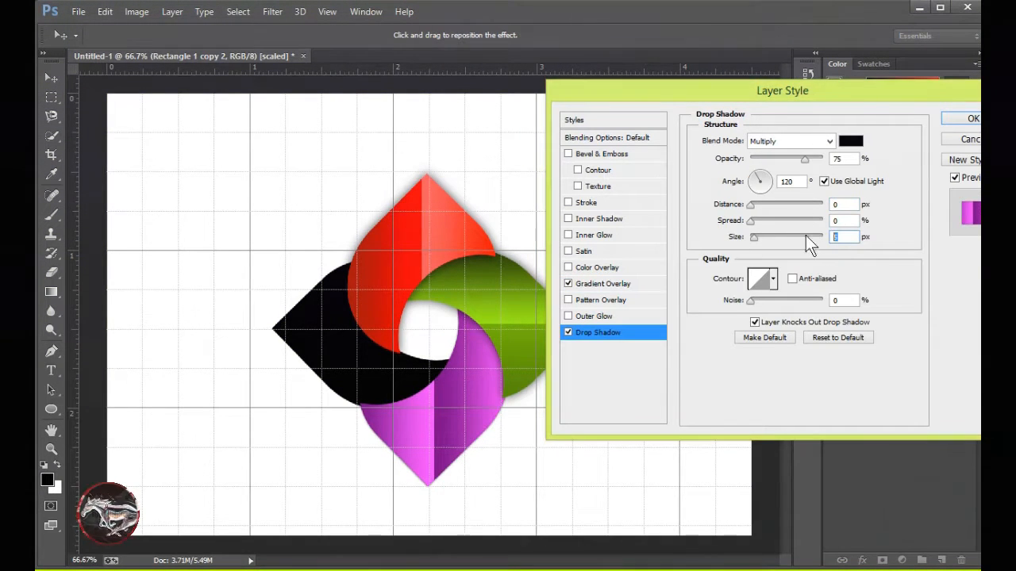
{"action": "left_click", "coordinate": [958, 119]}
{"action": "left_click", "coordinate": [970, 366]}
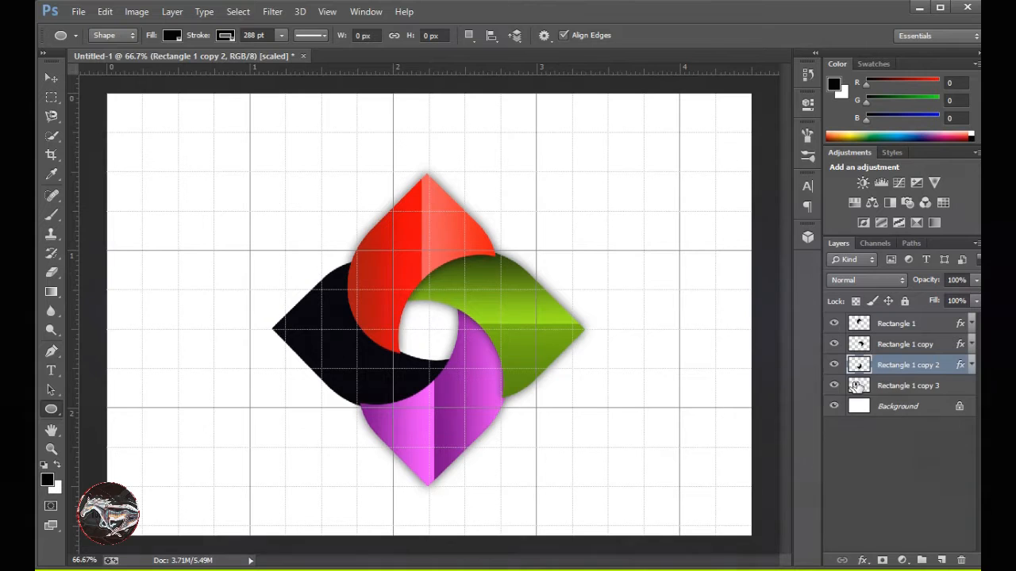
Add a Gradient Overlay to Rectangle 1 copy 3 using the orange-and-brown preset in the last preset row, with Reverse off.
{"action": "left_click", "coordinate": [908, 386]}
{"action": "left_click", "coordinate": [863, 561]}
{"action": "left_click", "coordinate": [896, 494]}
{"action": "left_click", "coordinate": [774, 177]}
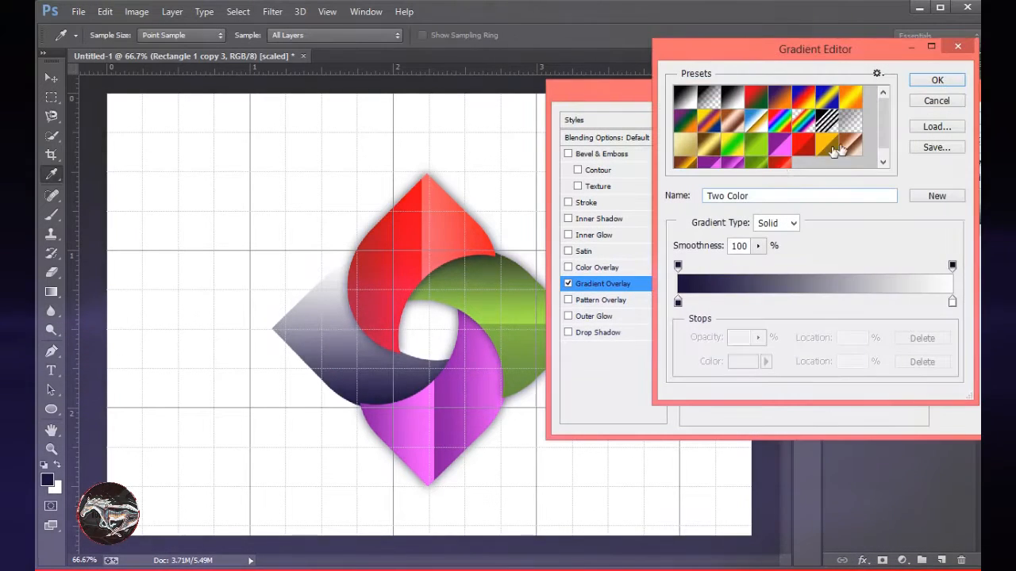
{"action": "left_click", "coordinate": [684, 159]}
{"action": "left_click", "coordinate": [850, 135]}
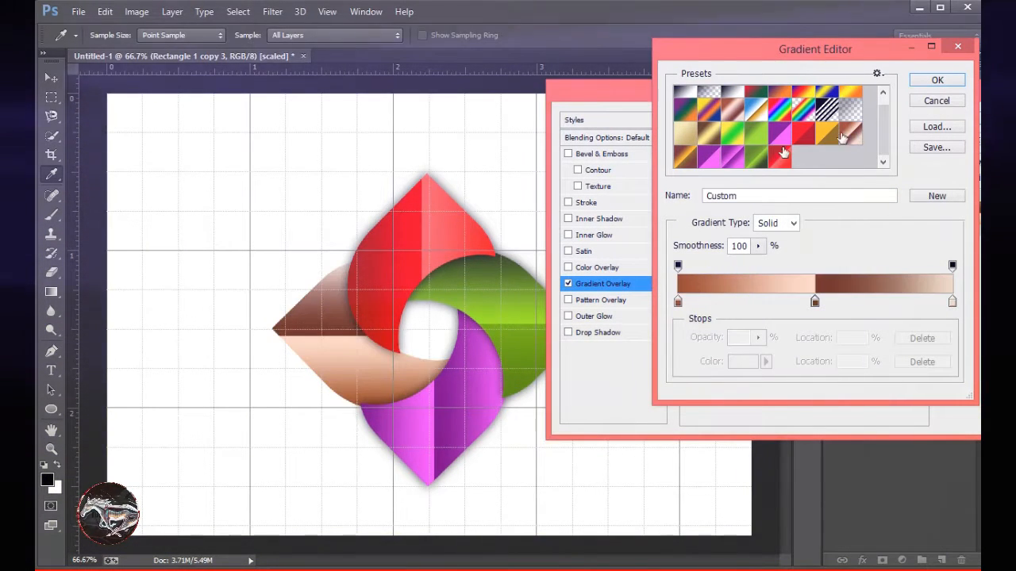
{"action": "left_click", "coordinate": [685, 161]}
{"action": "left_click", "coordinate": [932, 82]}
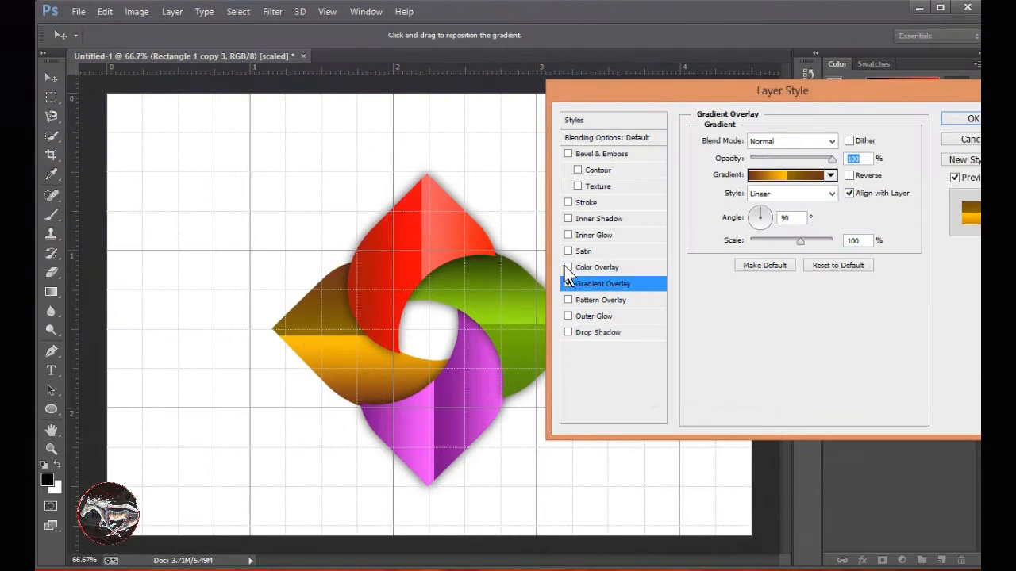
{"action": "left_click", "coordinate": [852, 175]}
{"action": "left_click", "coordinate": [852, 175]}
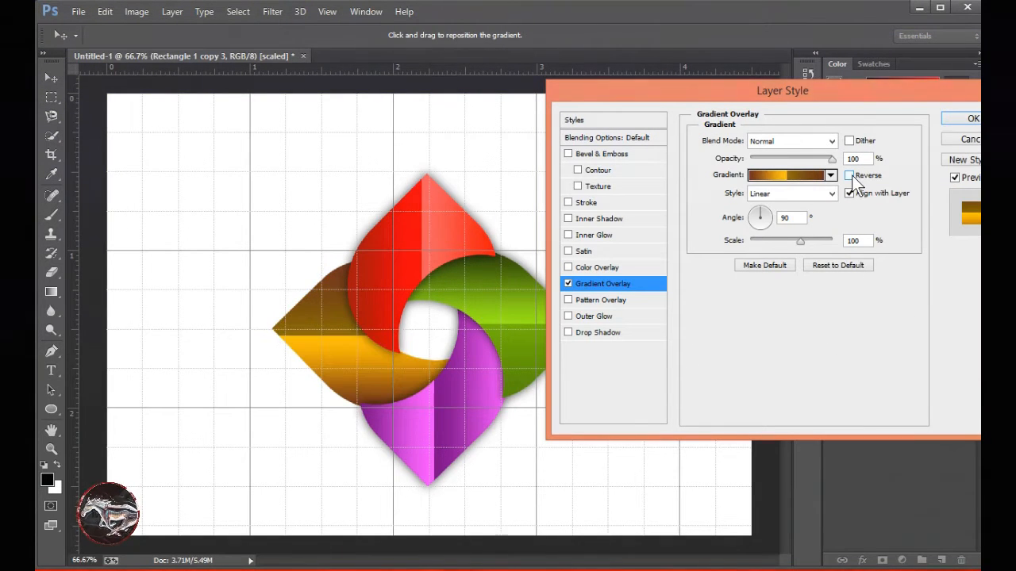
Add a Drop Shadow to the orange petal, apply the layer style and collapse the layer's effects list.
{"action": "left_click", "coordinate": [596, 333]}
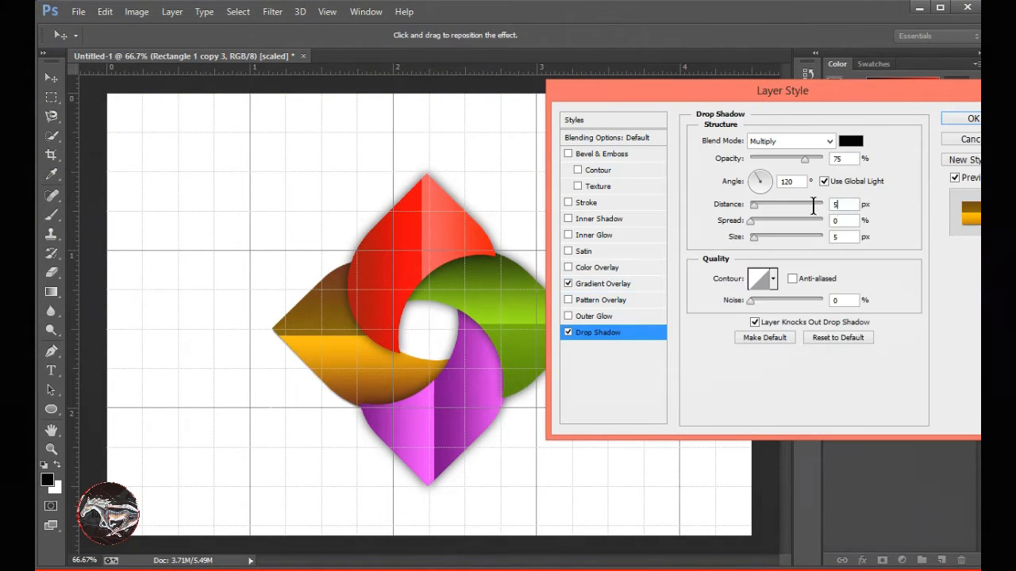
{"action": "key", "text": "Return"}
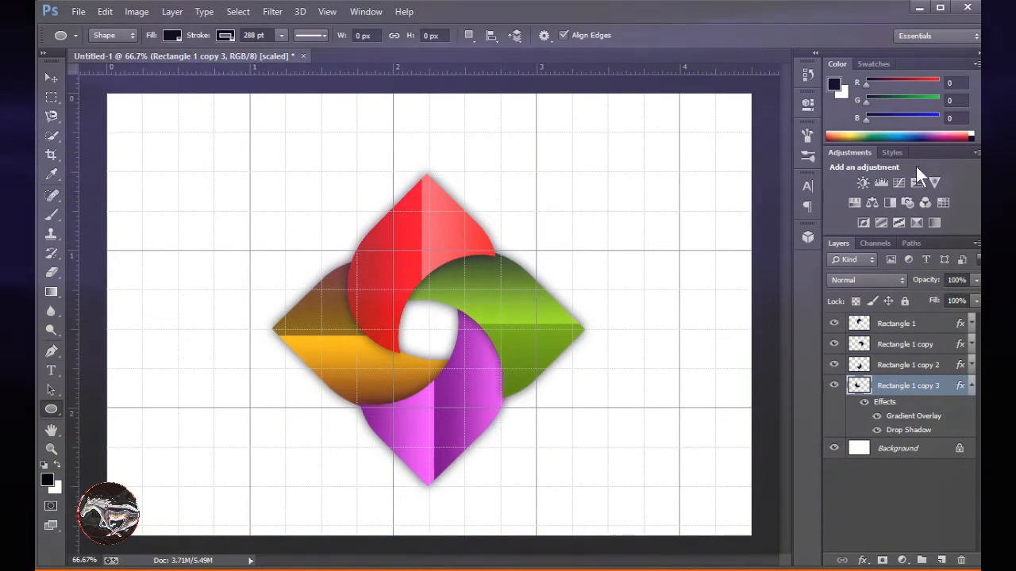
{"action": "left_click", "coordinate": [971, 386]}
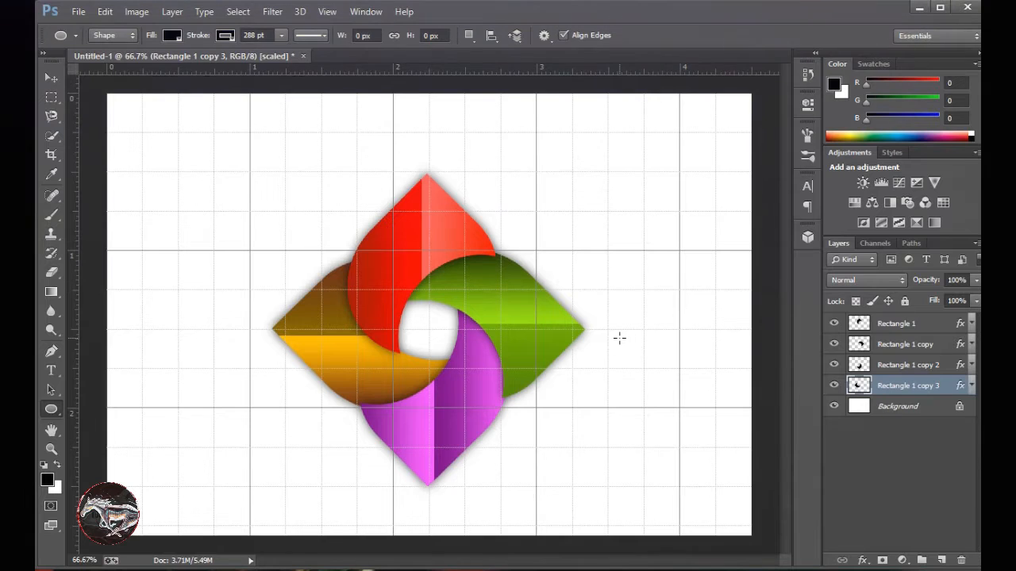
Hide the canvas grid and add a new empty layer above Rectangle 1.
{"action": "key", "text": "ctrl+apostrophe"}
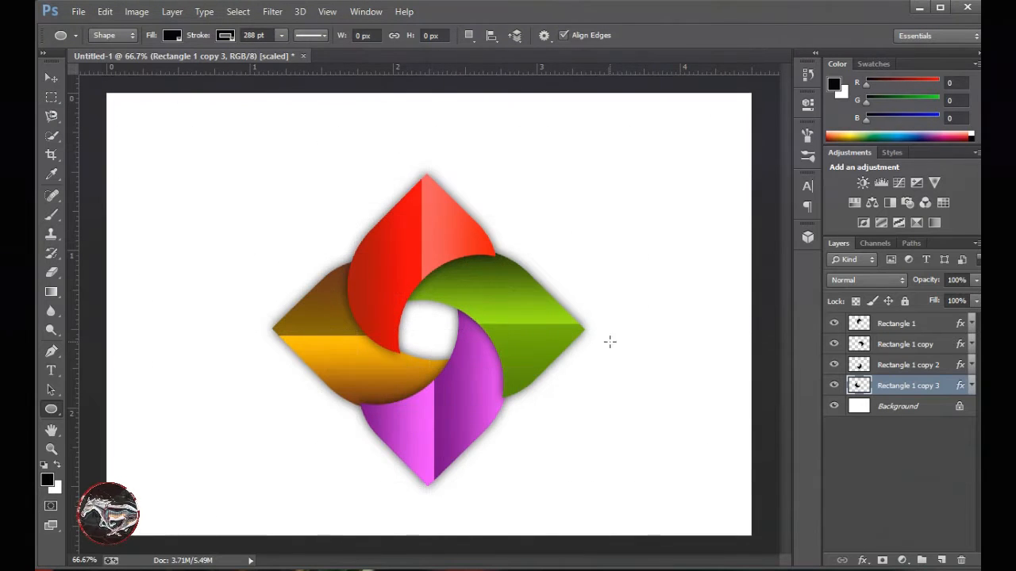
{"action": "left_click", "coordinate": [897, 326]}
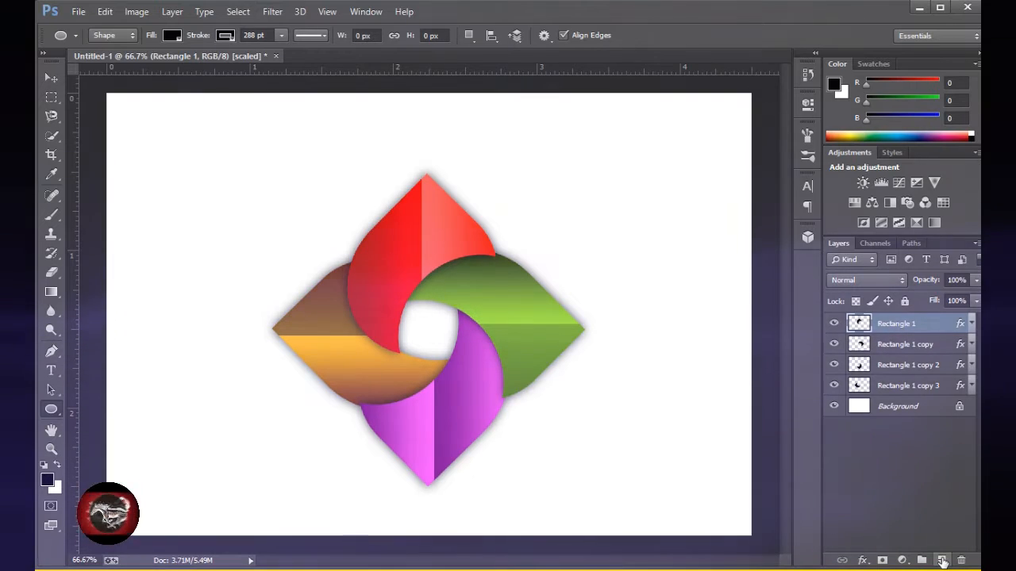
{"action": "left_click", "coordinate": [941, 561]}
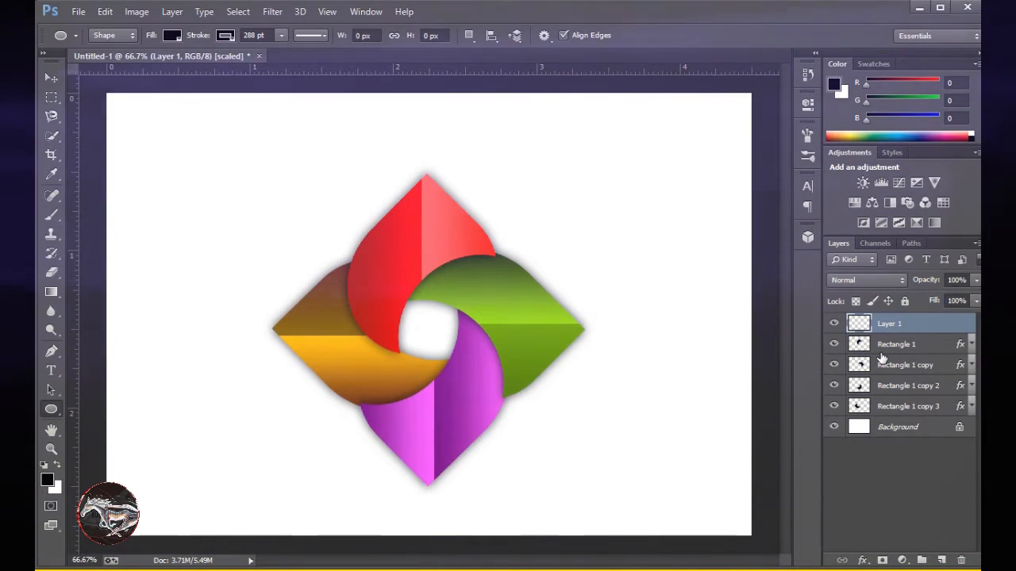
Load the red petal's outline as a selection and shade its inner curve on Layer 1 with a soft black brush at 63% opacity.
{"action": "left_click", "coordinate": [894, 344]}
{"action": "left_click_drag", "start_coordinate": [897, 324], "coordinate": [863, 354]}
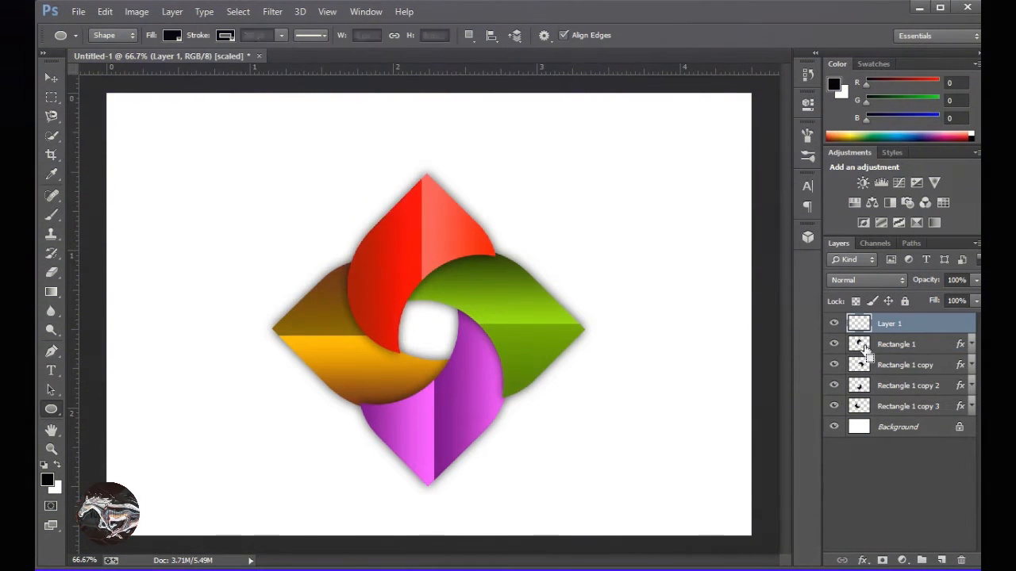
{"action": "key", "text": "b"}
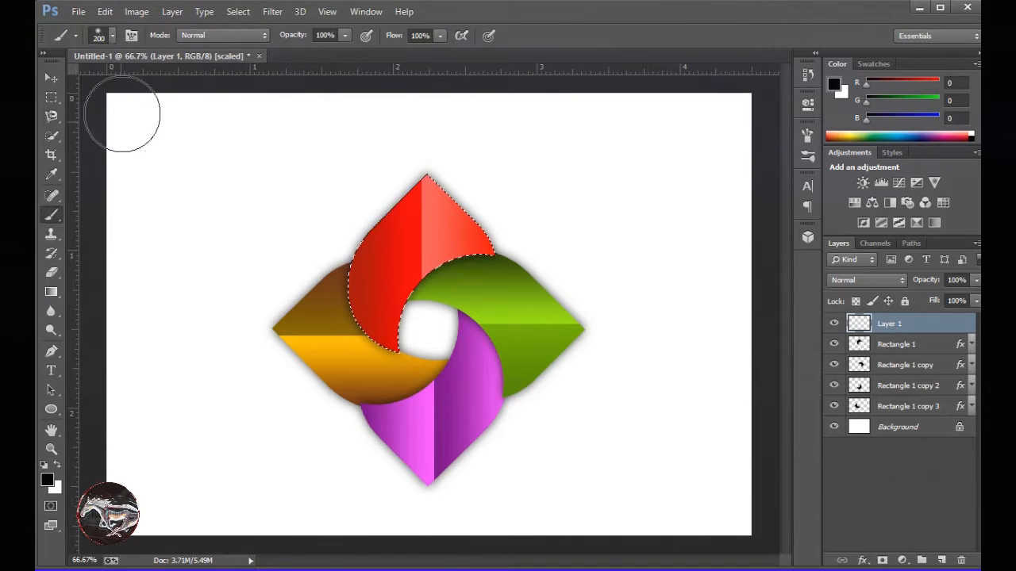
{"action": "right_click", "coordinate": [269, 188]}
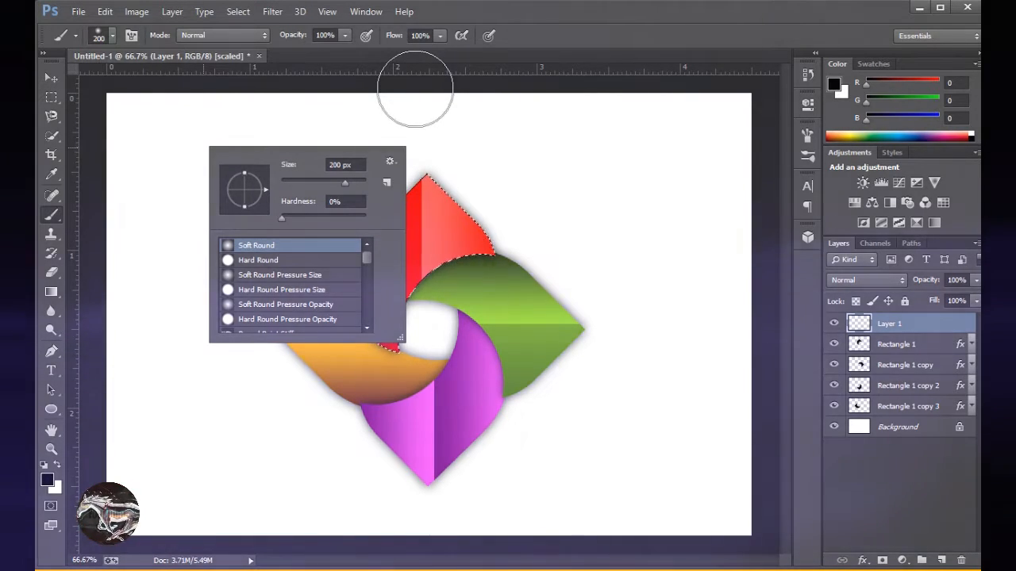
{"action": "left_click", "coordinate": [344, 35]}
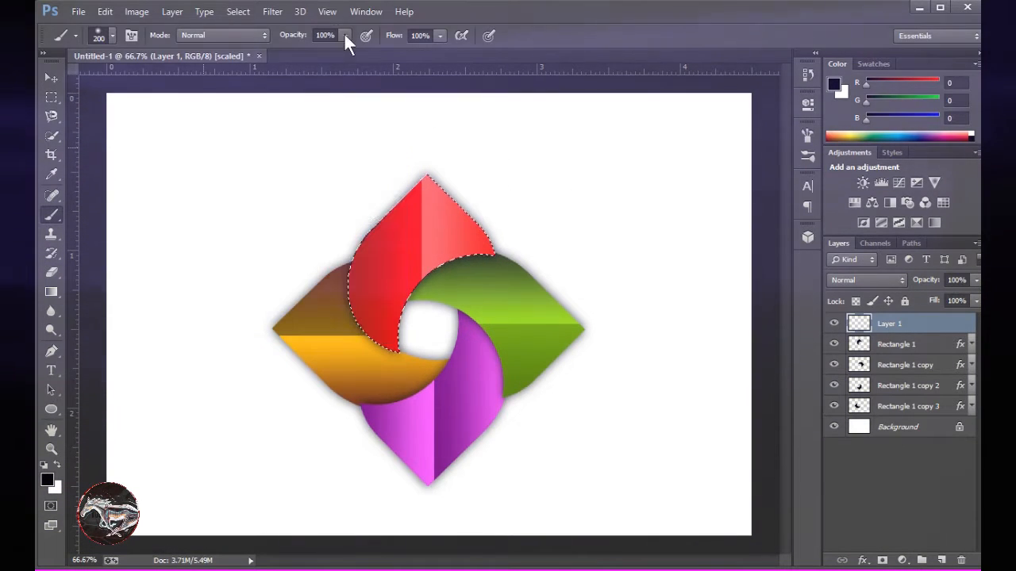
{"action": "left_click_drag", "start_coordinate": [344, 51], "coordinate": [317, 53]}
{"action": "left_click", "coordinate": [449, 58]}
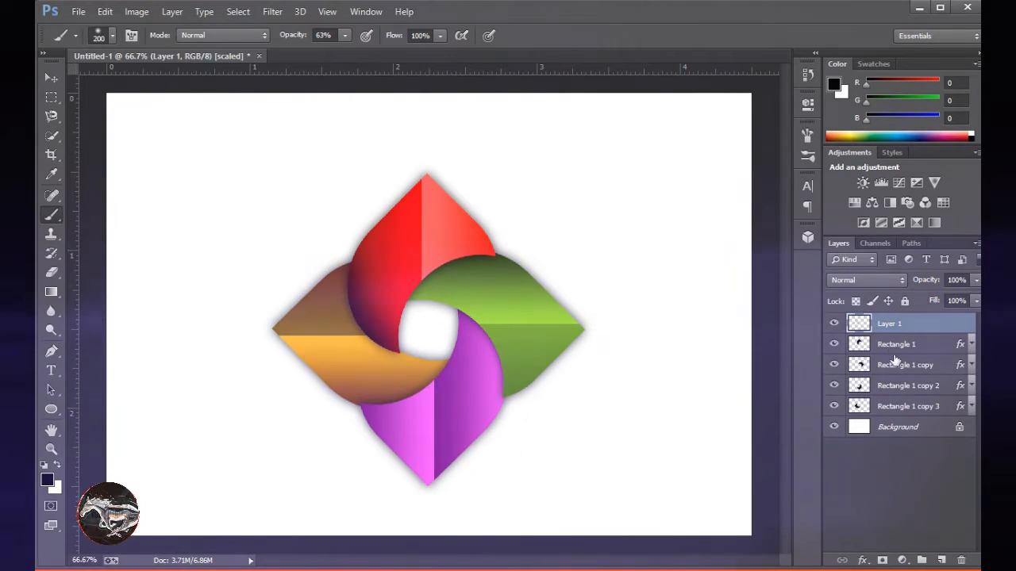
Load the green and purple petals' outlines in turn and shade their inner curves on Layer 1 with the same black brush.
{"action": "left_click", "coordinate": [861, 366], "text": "ctrl"}
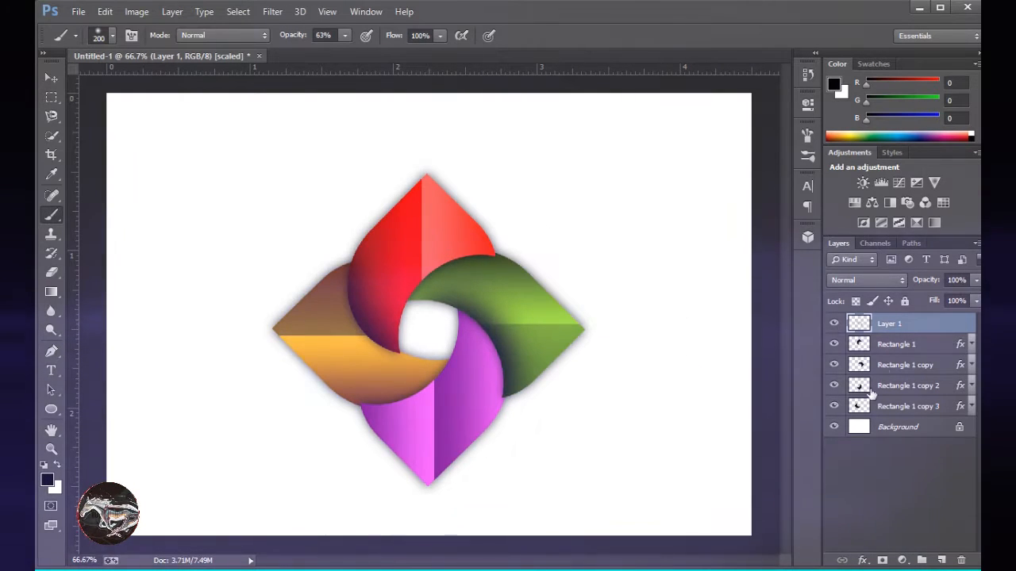
{"action": "left_click", "coordinate": [860, 386], "text": "ctrl"}
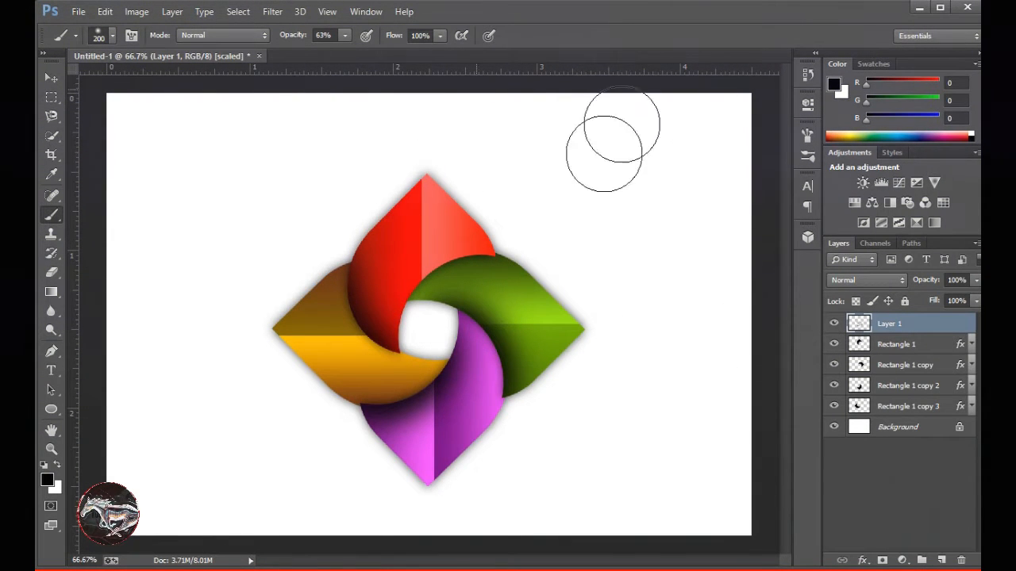
{"action": "left_click", "coordinate": [57, 82]}
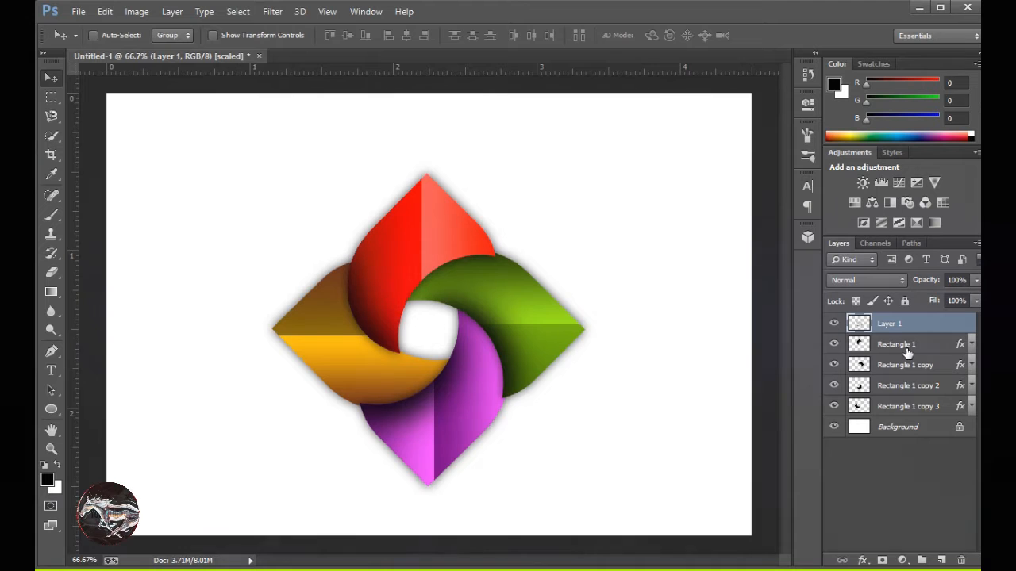
{"action": "left_click", "coordinate": [908, 406], "text": "shift"}
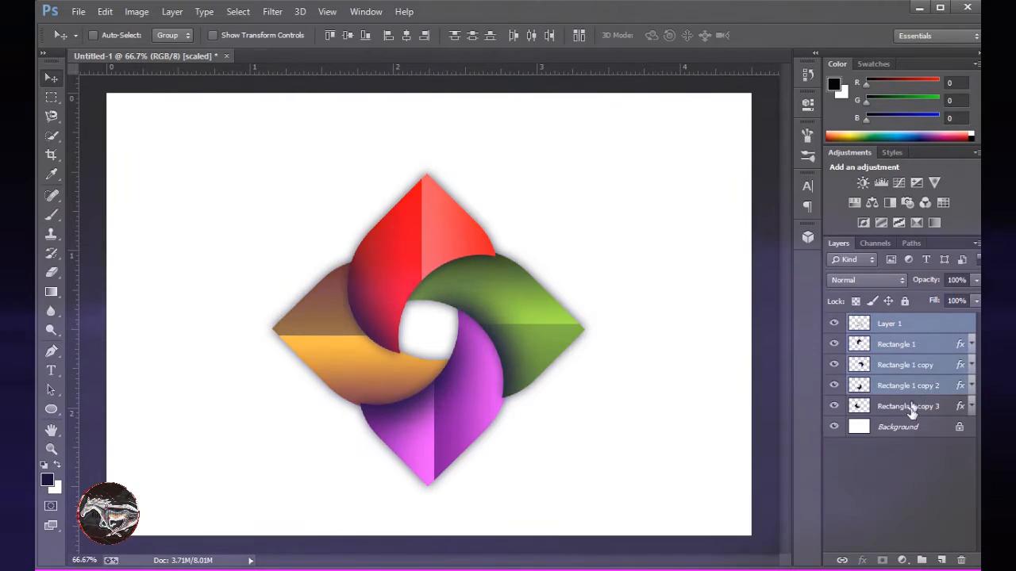
{"action": "left_click", "coordinate": [899, 456]}
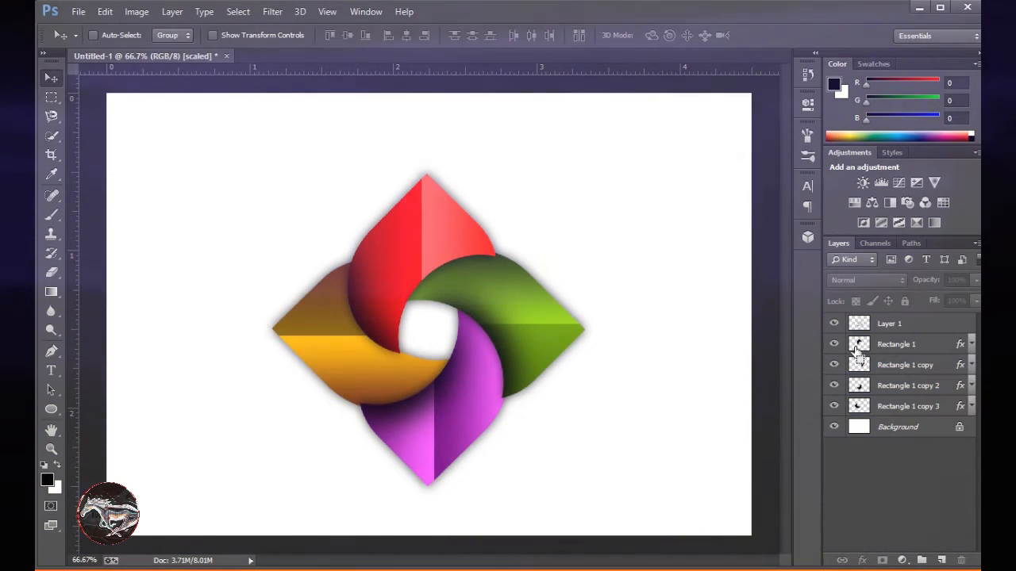
Load the red petal's outline as a selection, switch to a white brush and add a new layer above Layer 1.
{"action": "left_click", "coordinate": [859, 345], "text": "ctrl"}
{"action": "left_click", "coordinate": [57, 465]}
{"action": "left_click", "coordinate": [51, 215]}
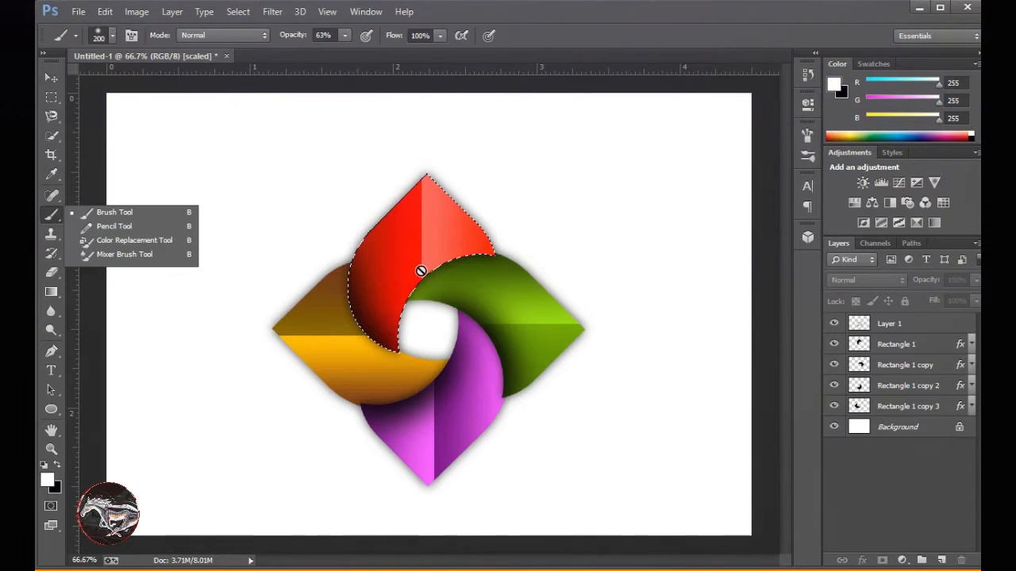
{"action": "left_click", "coordinate": [422, 271]}
{"action": "left_click", "coordinate": [508, 230]}
{"action": "left_click", "coordinate": [902, 327]}
{"action": "left_click", "coordinate": [942, 560]}
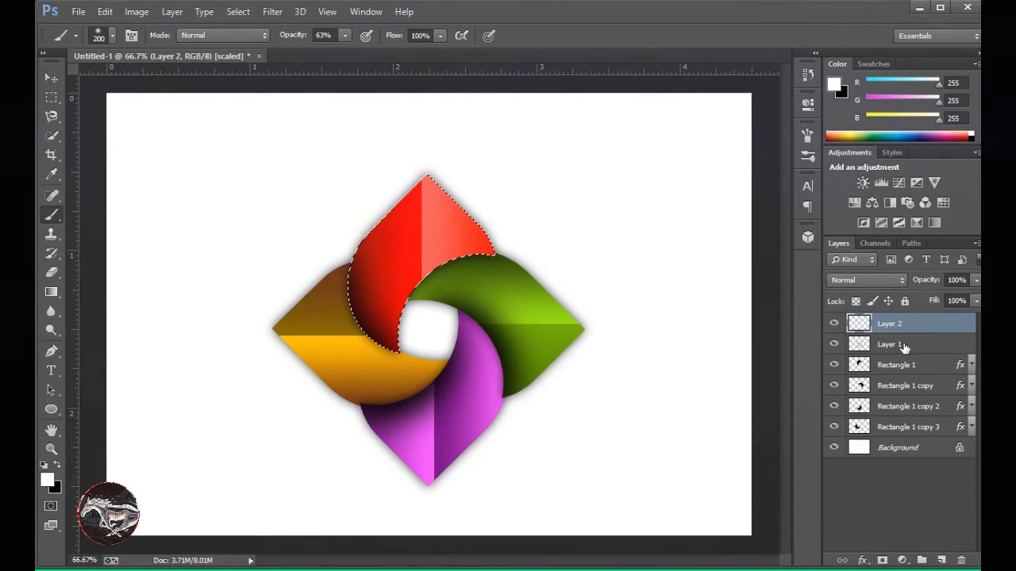
Paint soft white highlights on the inner curves of the red, green and purple petals, and load the orange petal's outline as a selection.
{"action": "left_click", "coordinate": [428, 279]}
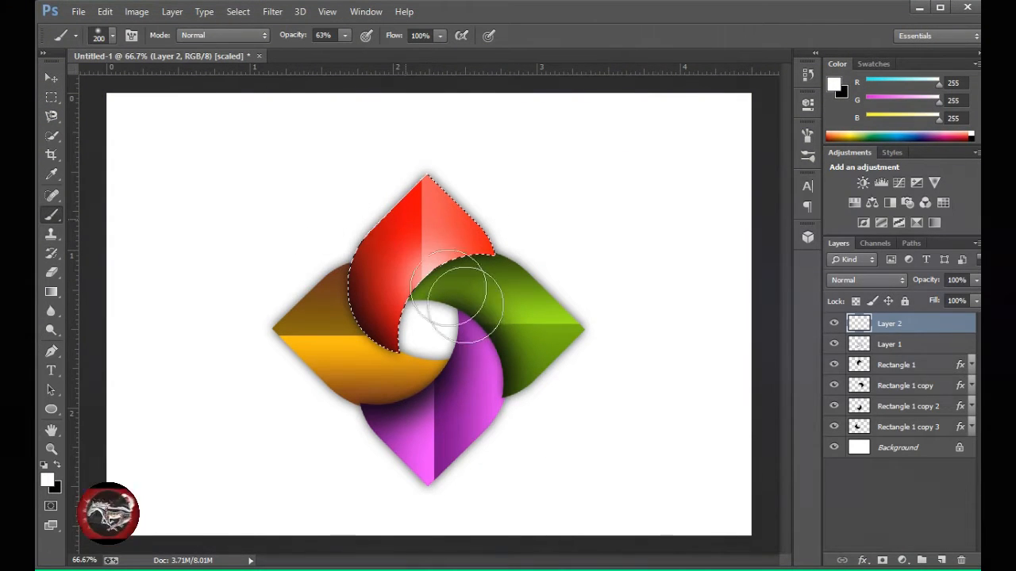
{"action": "left_click", "coordinate": [861, 386], "text": "ctrl"}
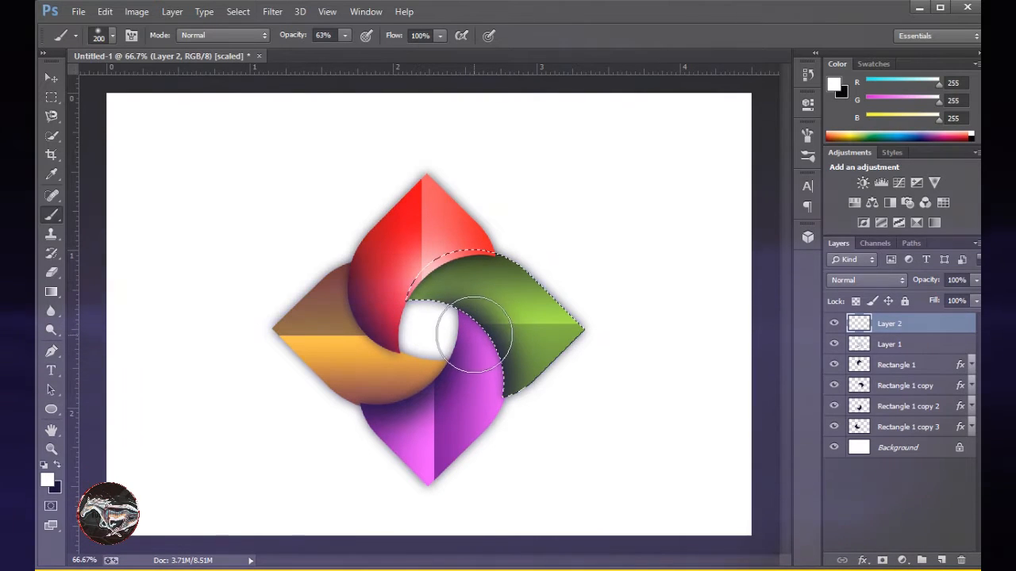
{"action": "left_click", "coordinate": [475, 335]}
{"action": "left_click", "coordinate": [861, 407], "text": "ctrl"}
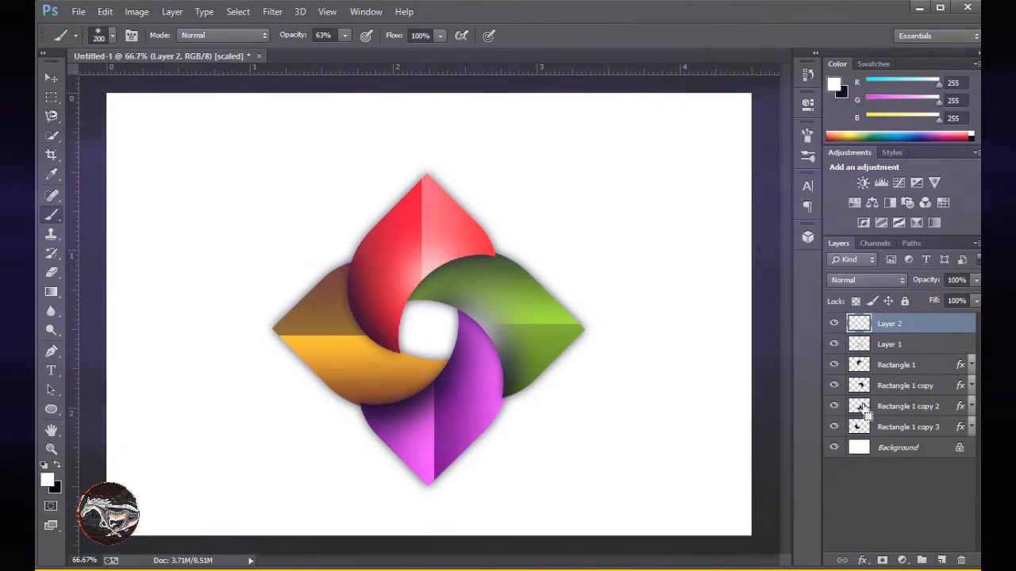
{"action": "left_click", "coordinate": [424, 380]}
{"action": "left_click", "coordinate": [861, 427], "text": "ctrl"}
{"action": "left_click", "coordinate": [359, 330]}
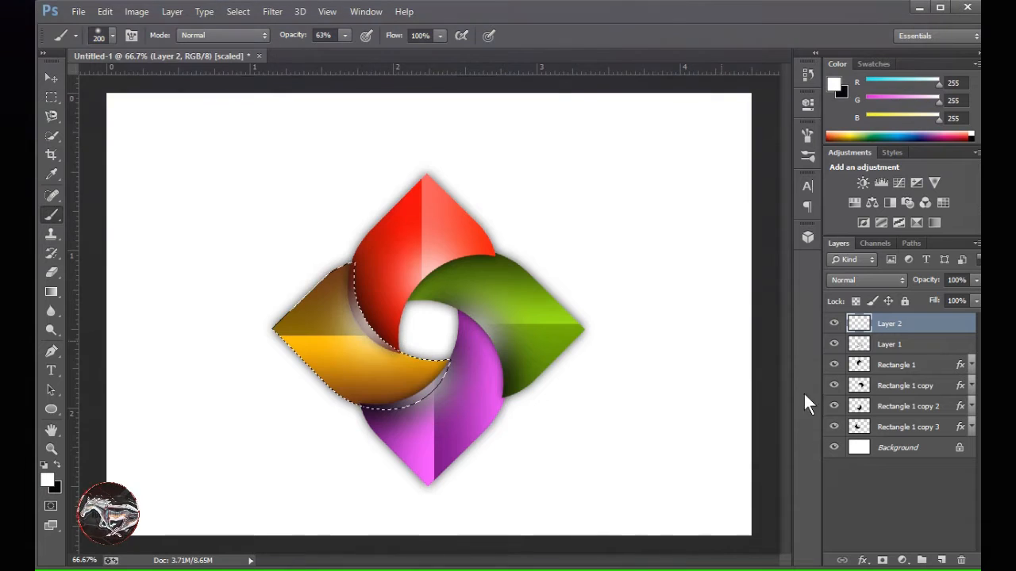
{"action": "key", "text": "ctrl+alt+z"}
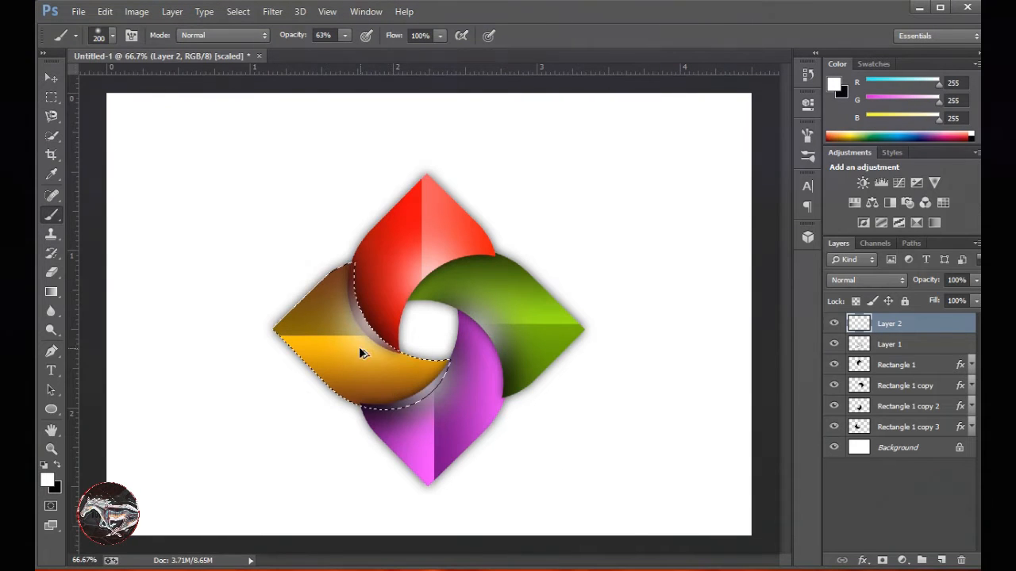
{"action": "key", "text": "ctrl+alt+z"}
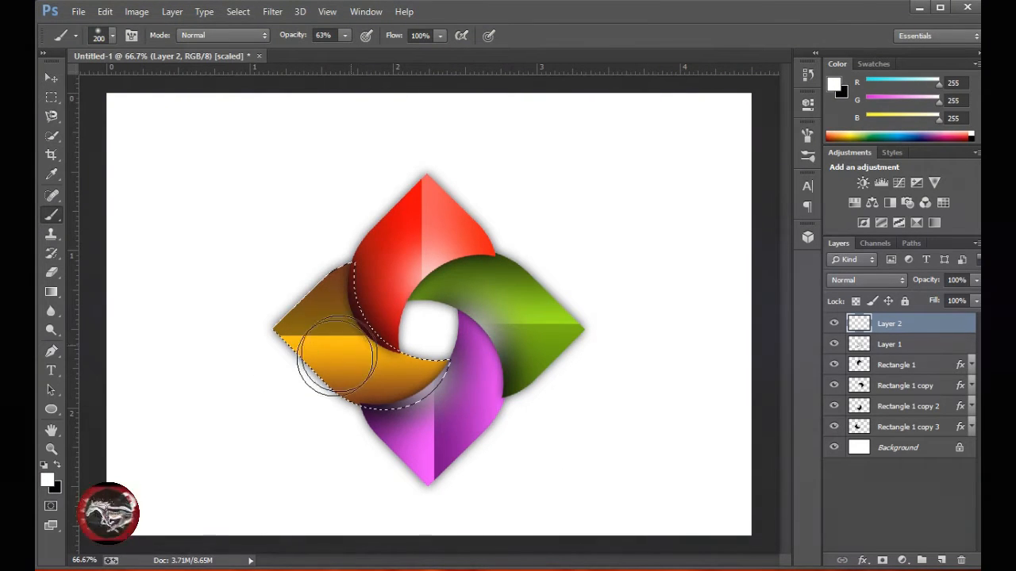
{"action": "left_click", "coordinate": [352, 342]}
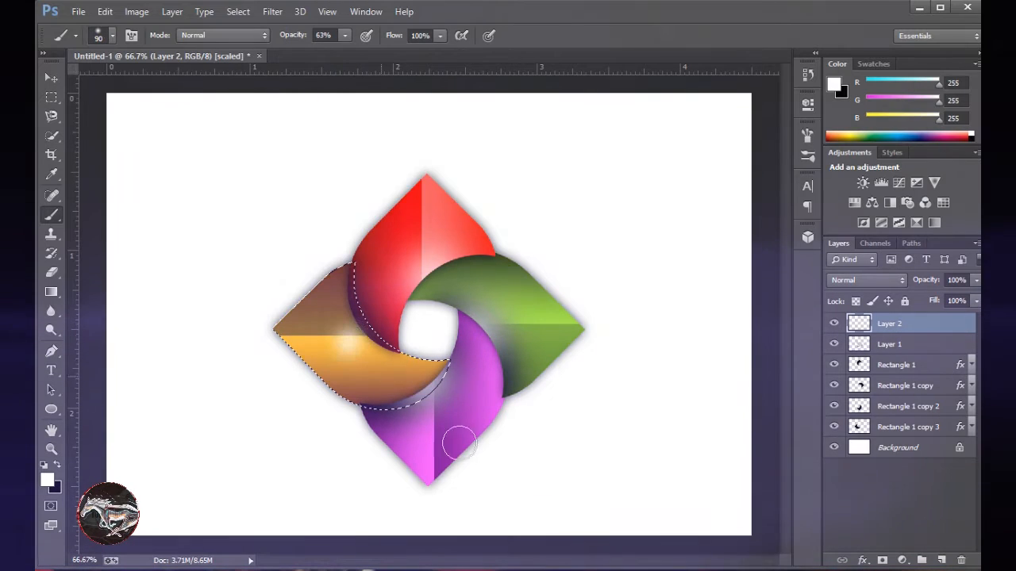
{"action": "key", "text": "ctrl+alt+z"}
Enlarge the brush to 300 px and paint a soft white highlight along the orange petal's lower outer edge.
{"action": "key", "text": "bracketright"}
{"action": "key", "text": "bracketright"}
{"action": "key", "text": "bracketright"}
{"action": "key", "text": "bracketright"}
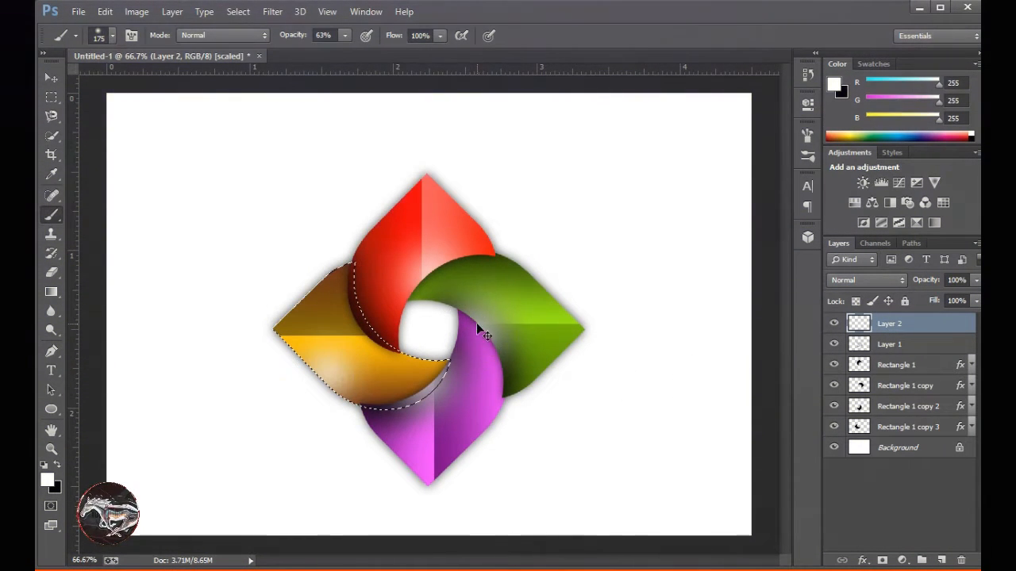
{"action": "key", "text": "bracketright"}
{"action": "key", "text": "bracketright"}
{"action": "key", "text": "bracketright"}
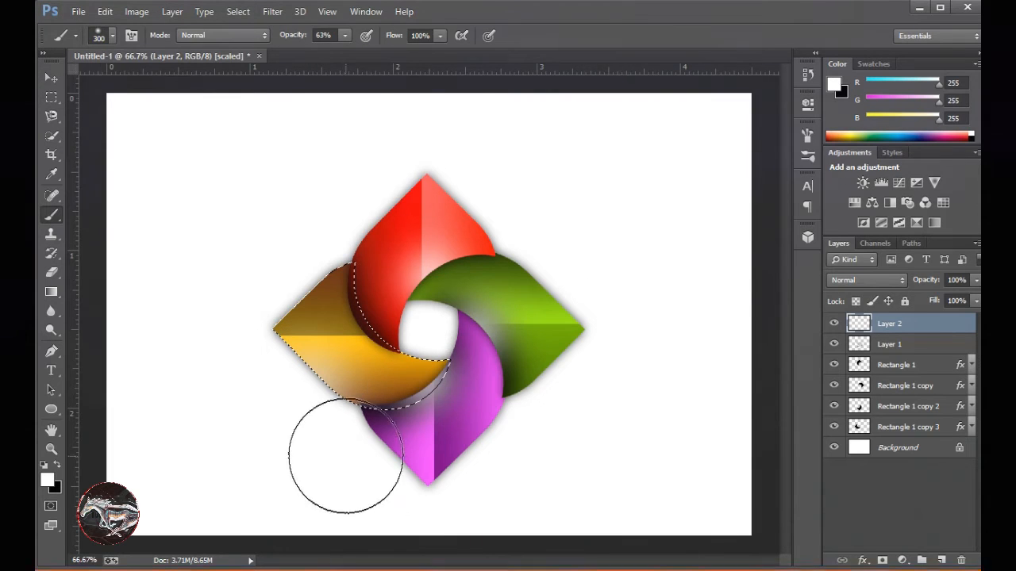
{"action": "key", "text": "ctrl+alt+z"}
{"action": "left_click", "coordinate": [376, 331]}
{"action": "key", "text": "ctrl+z"}
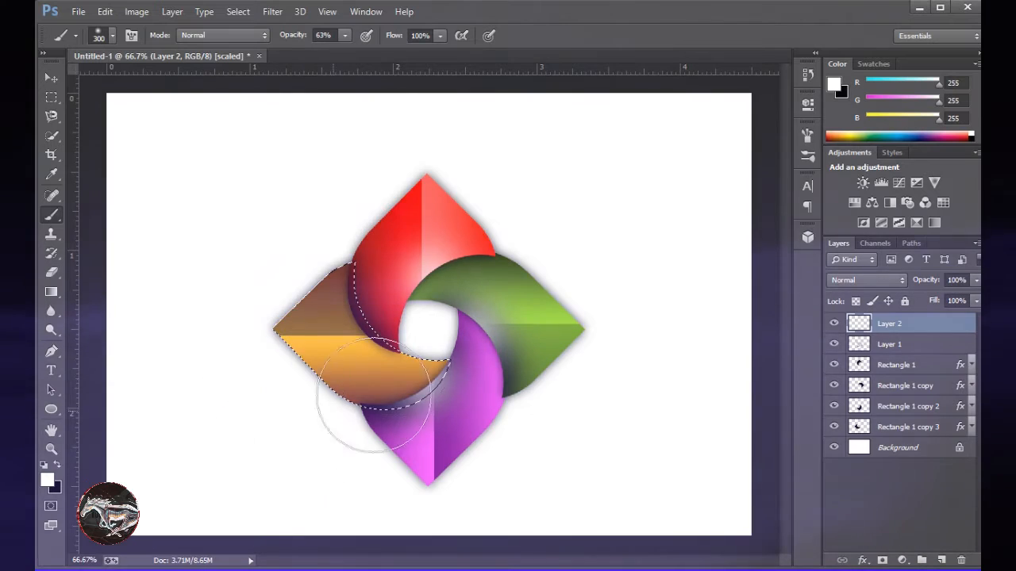
{"action": "left_click", "coordinate": [377, 320]}
{"action": "key", "text": "ctrl+z"}
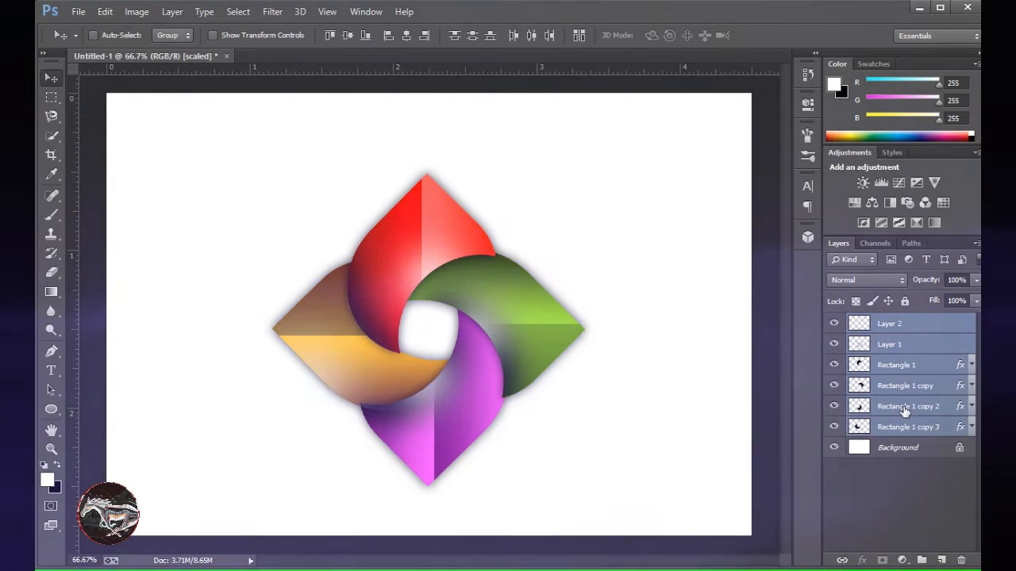
Merge the four petal layers with Layer 1 and Layer 2, and convert the merged layer to a Smart Object.
{"action": "key", "text": "ctrl+e"}
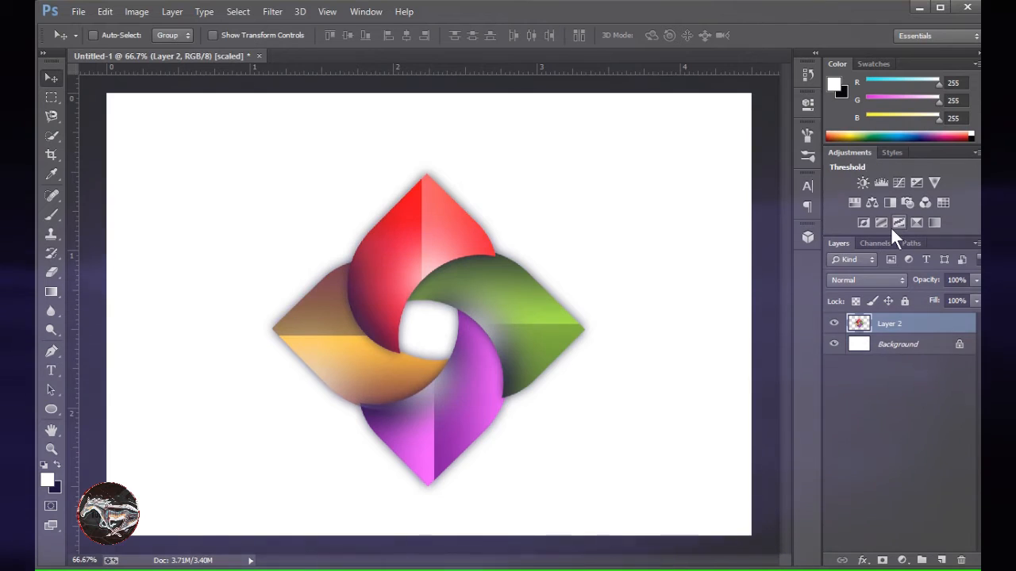
{"action": "right_click", "coordinate": [888, 329]}
{"action": "left_click", "coordinate": [746, 124]}
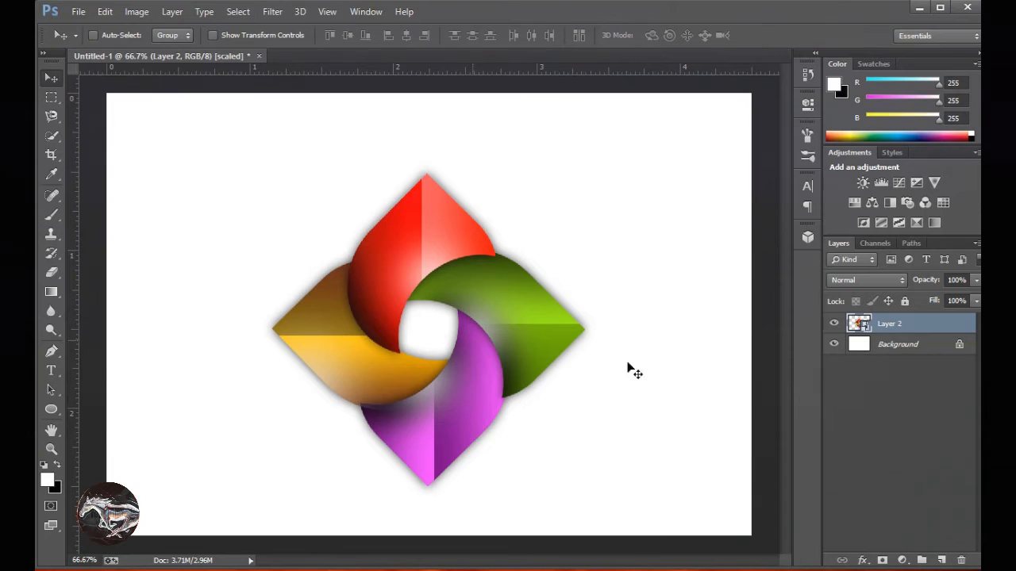
Convert the Background into a regular layer named Layer 0, keeping Normal mode and 100% opacity.
{"action": "right_click", "coordinate": [877, 345]}
{"action": "key", "text": "Escape"}
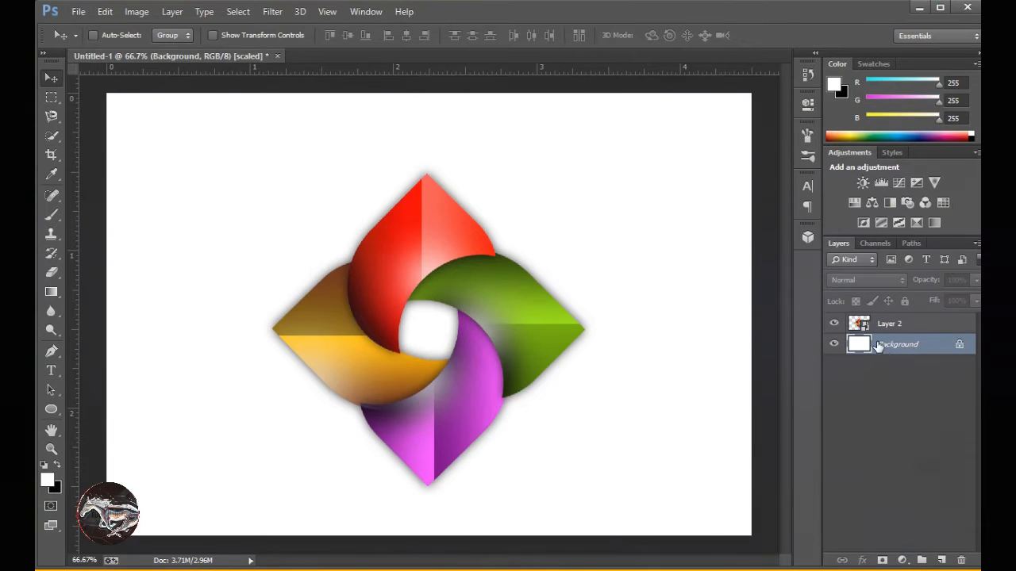
{"action": "right_click", "coordinate": [877, 344]}
{"action": "left_click", "coordinate": [857, 352]}
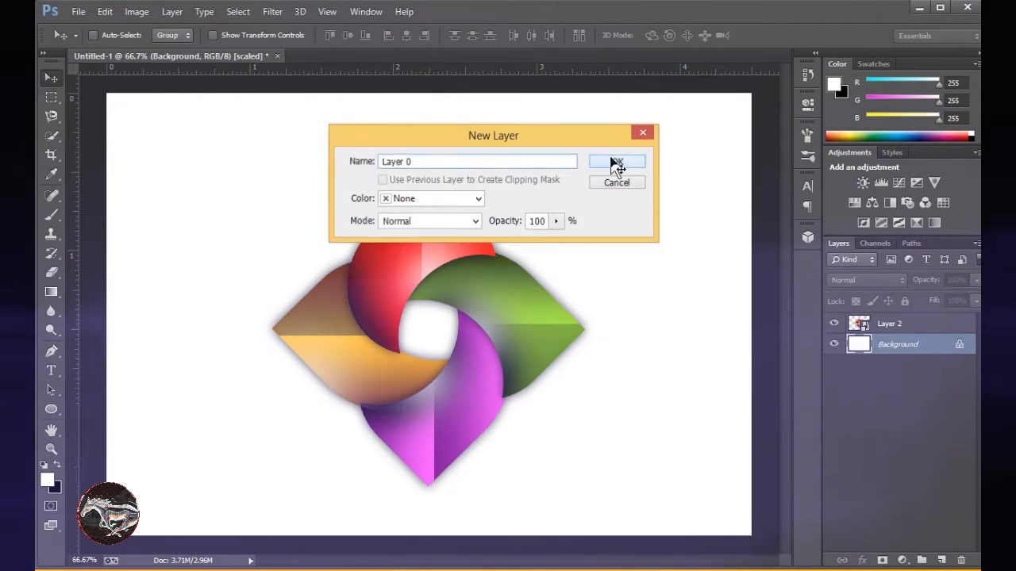
{"action": "left_click", "coordinate": [614, 164]}
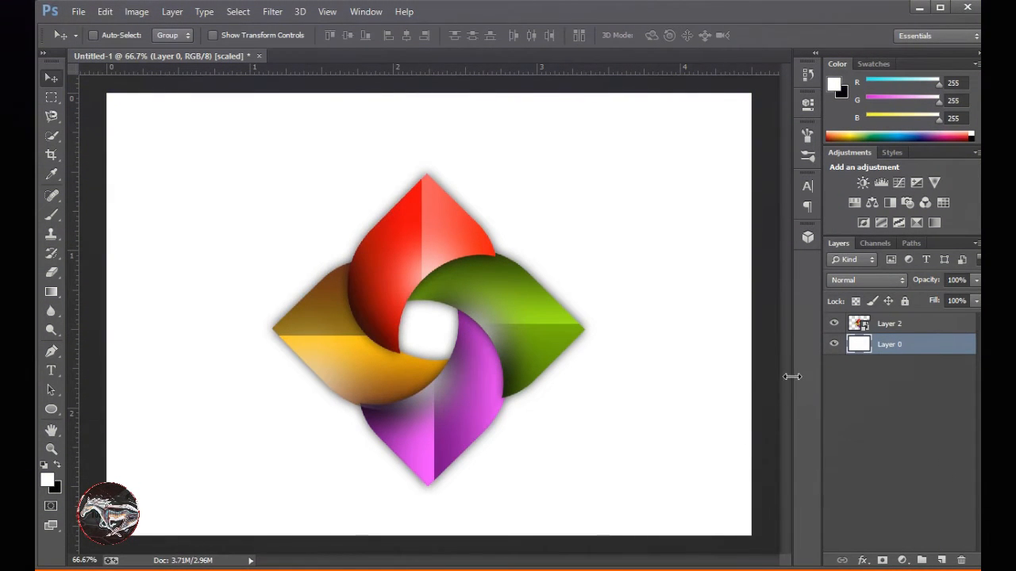
Fill Layer 0 with white-to-black linear gradients, trying several directions and ending with a diagonal one that darkens toward the upper-right corner.
{"action": "left_click", "coordinate": [51, 294]}
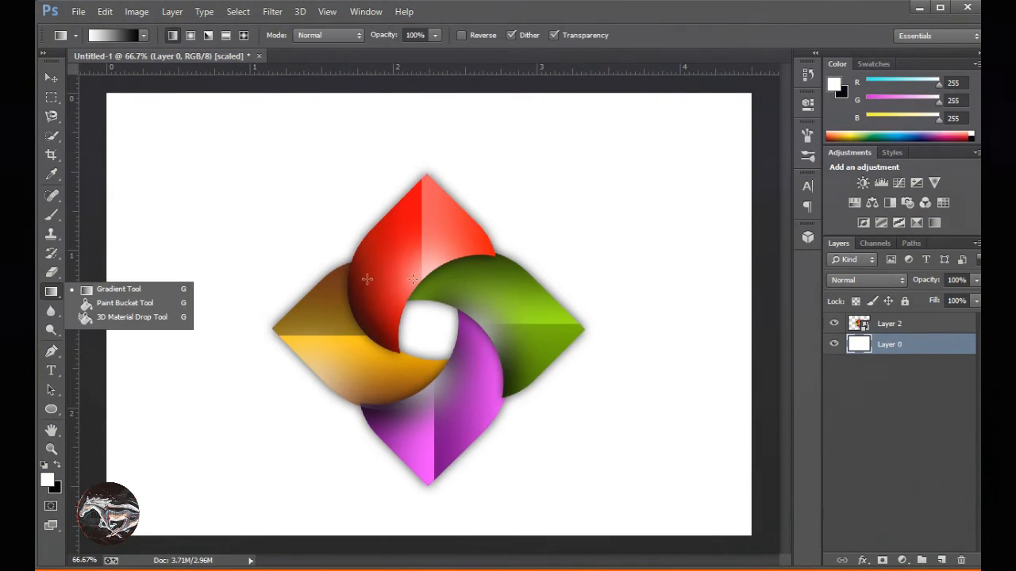
{"action": "left_click_drag", "start_coordinate": [406, 119], "coordinate": [405, 508]}
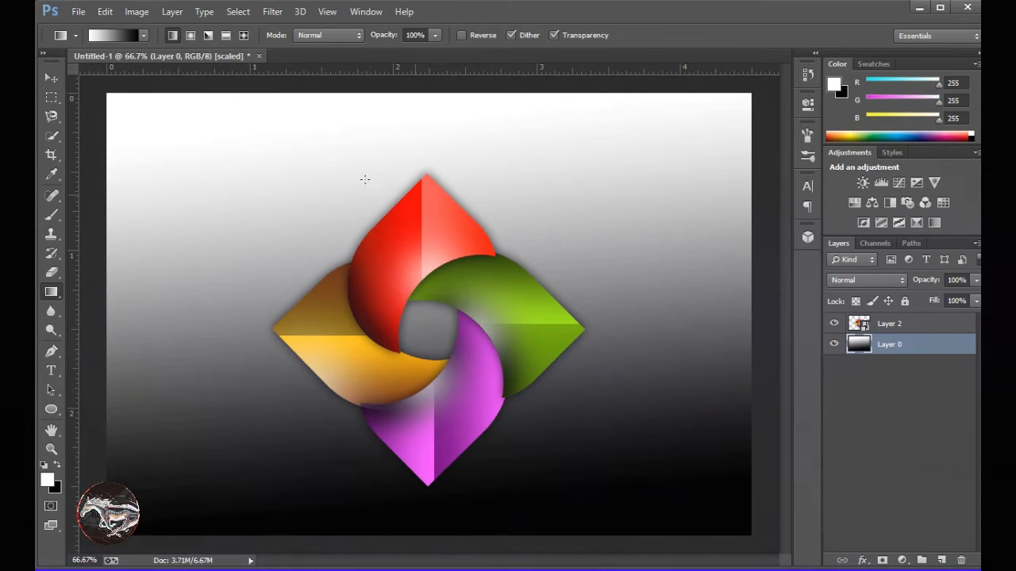
{"action": "left_click_drag", "start_coordinate": [306, 149], "coordinate": [584, 303]}
{"action": "left_click_drag", "start_coordinate": [527, 224], "coordinate": [354, 307]}
{"action": "left_click_drag", "start_coordinate": [413, 214], "coordinate": [494, 245]}
{"action": "left_click_drag", "start_coordinate": [369, 274], "coordinate": [469, 282]}
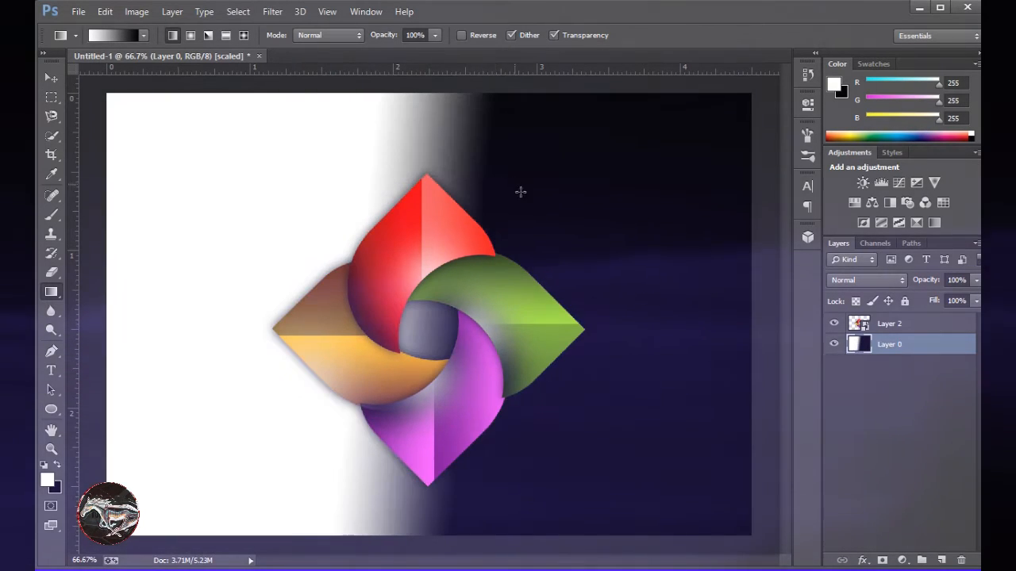
{"action": "left_click_drag", "start_coordinate": [361, 127], "coordinate": [195, 226]}
{"action": "left_click_drag", "start_coordinate": [404, 278], "coordinate": [703, 103]}
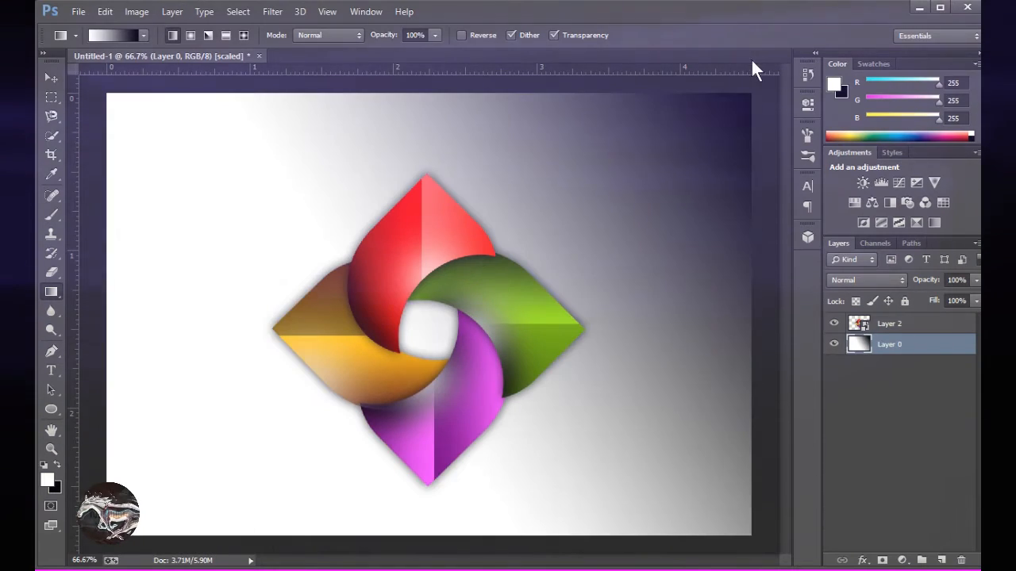
{"action": "left_click", "coordinate": [119, 33]}
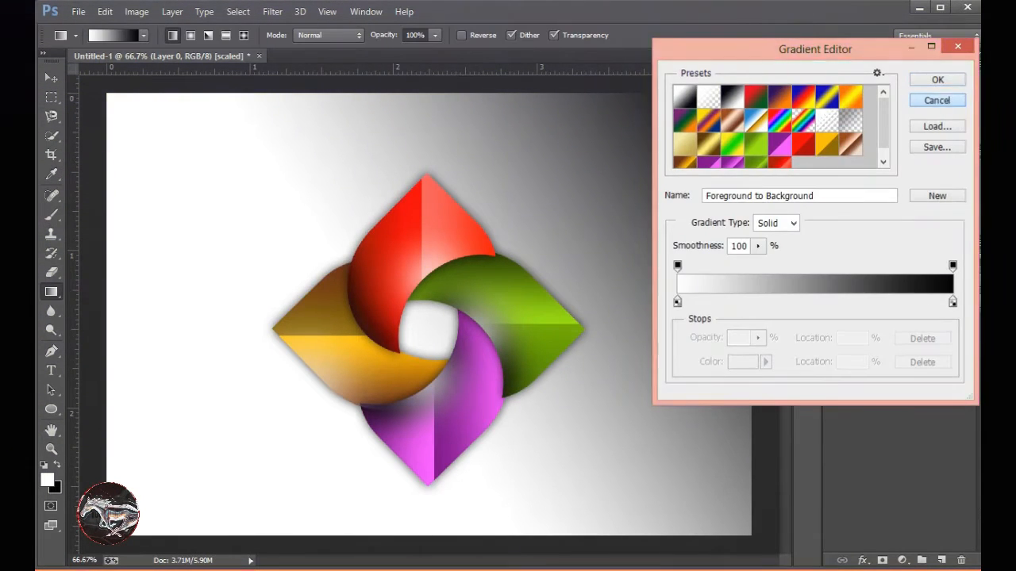
{"action": "left_click", "coordinate": [935, 100]}
Add a Gradient Overlay to Layer 0 using the white-to-black Foreground to Background preset.
{"action": "right_click", "coordinate": [863, 346]}
{"action": "left_click", "coordinate": [857, 5]}
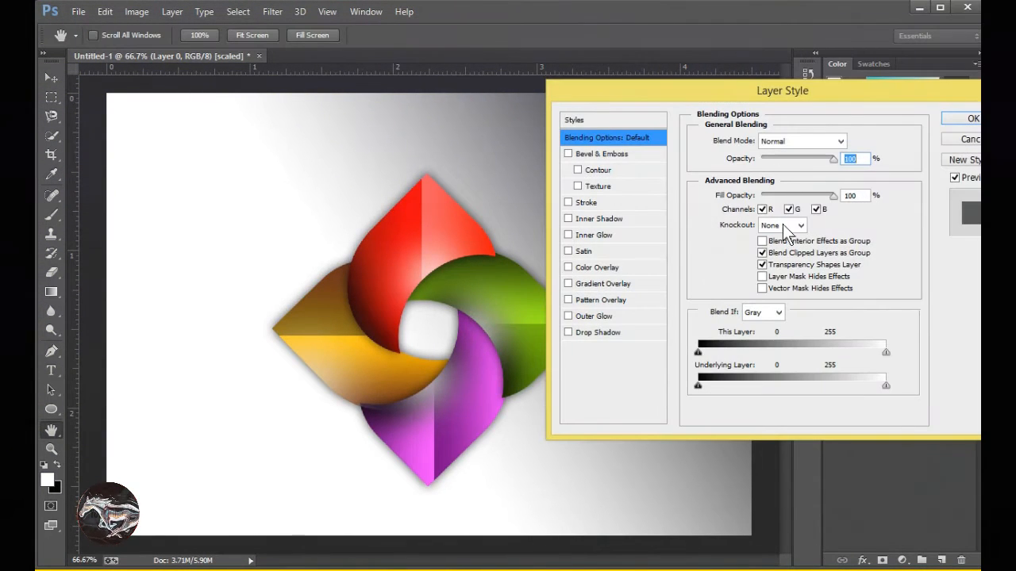
{"action": "left_click", "coordinate": [605, 283]}
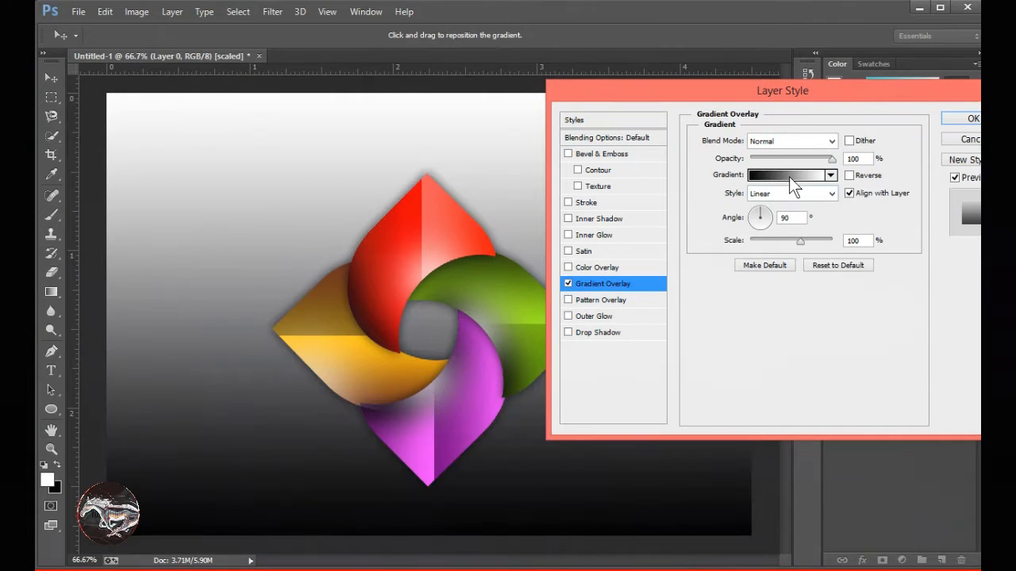
{"action": "left_click", "coordinate": [853, 174]}
{"action": "left_click", "coordinate": [853, 176]}
{"action": "left_click", "coordinate": [800, 176]}
{"action": "left_click", "coordinate": [685, 102]}
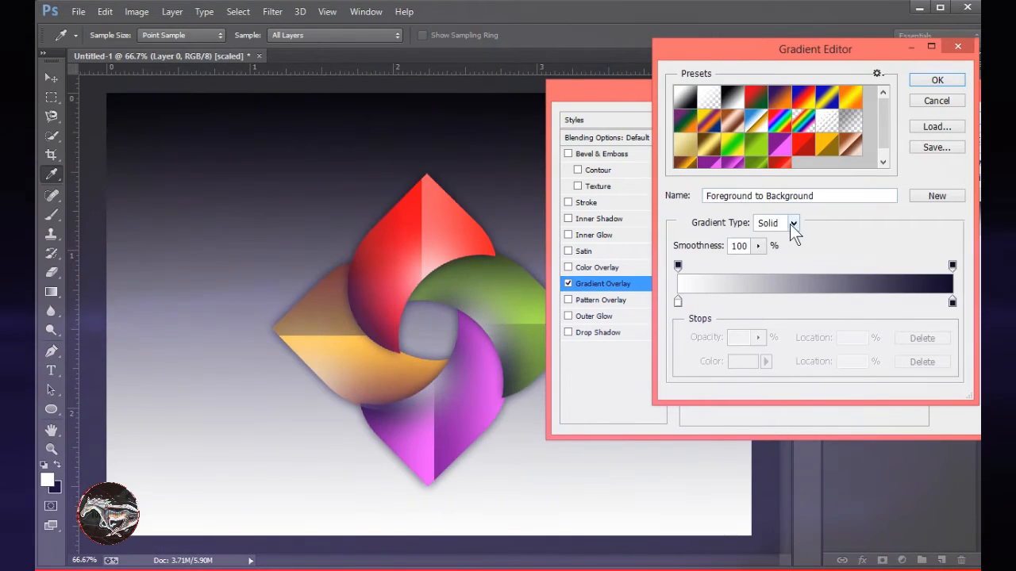
{"action": "left_click", "coordinate": [791, 224]}
{"action": "left_click", "coordinate": [790, 226]}
{"action": "key", "text": "Return"}
Try the Radial style, settle on Reflected at 150% scale without reversing, and apply the overlay to Layer 0.
{"action": "left_click", "coordinate": [790, 193]}
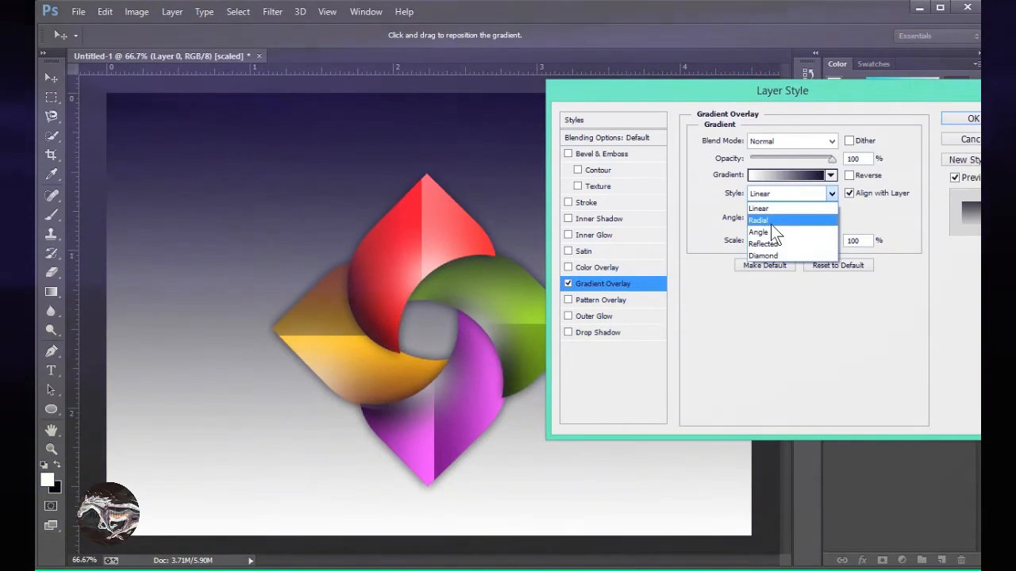
{"action": "left_click", "coordinate": [774, 219]}
{"action": "left_click_drag", "start_coordinate": [811, 239], "coordinate": [832, 242]}
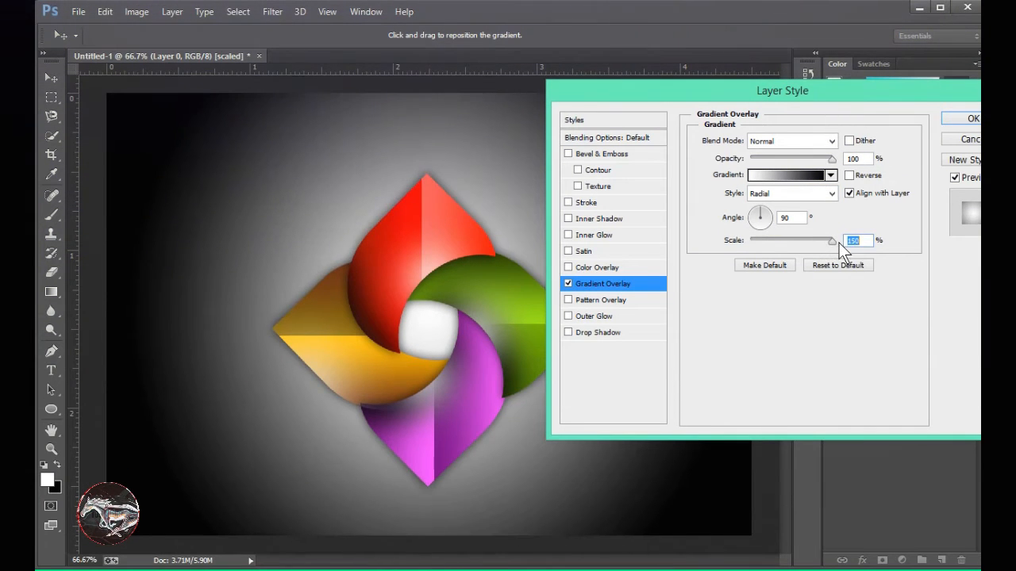
{"action": "left_click", "coordinate": [793, 193]}
{"action": "left_click", "coordinate": [791, 243]}
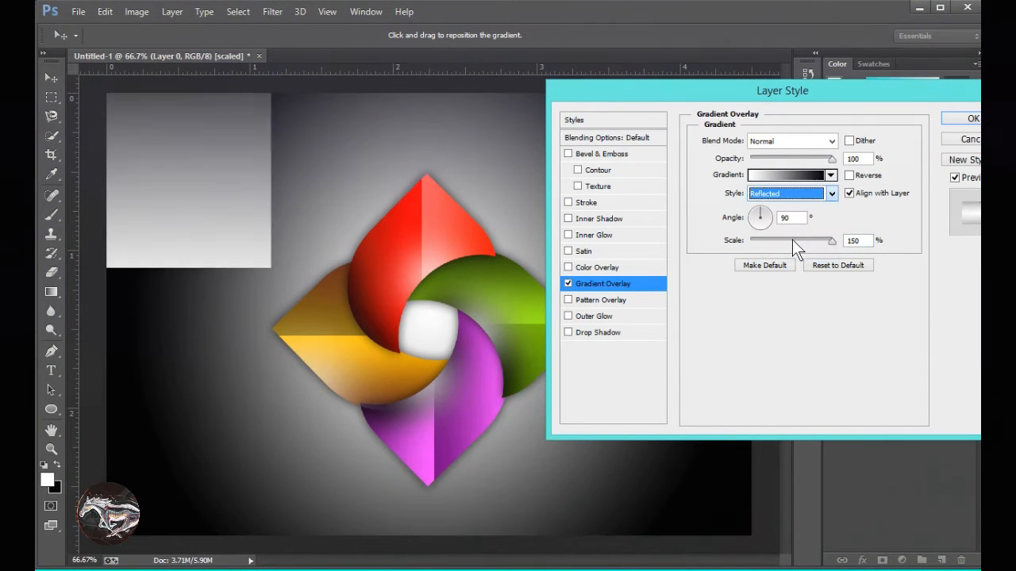
{"action": "mouse_move", "coordinate": [829, 242]}
{"action": "left_mouse_down"}
{"action": "mouse_move", "coordinate": [793, 244]}
{"action": "mouse_move", "coordinate": [854, 251]}
{"action": "mouse_move", "coordinate": [767, 246]}
{"action": "mouse_move", "coordinate": [843, 249]}
{"action": "left_mouse_up"}
{"action": "left_click", "coordinate": [848, 176]}
{"action": "left_click", "coordinate": [849, 175]}
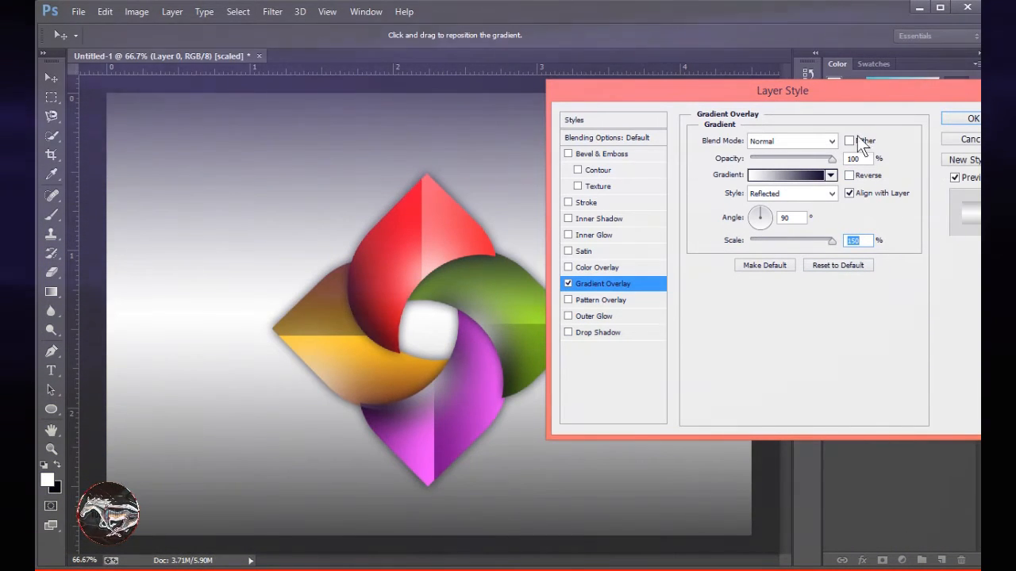
{"action": "left_click", "coordinate": [960, 119]}
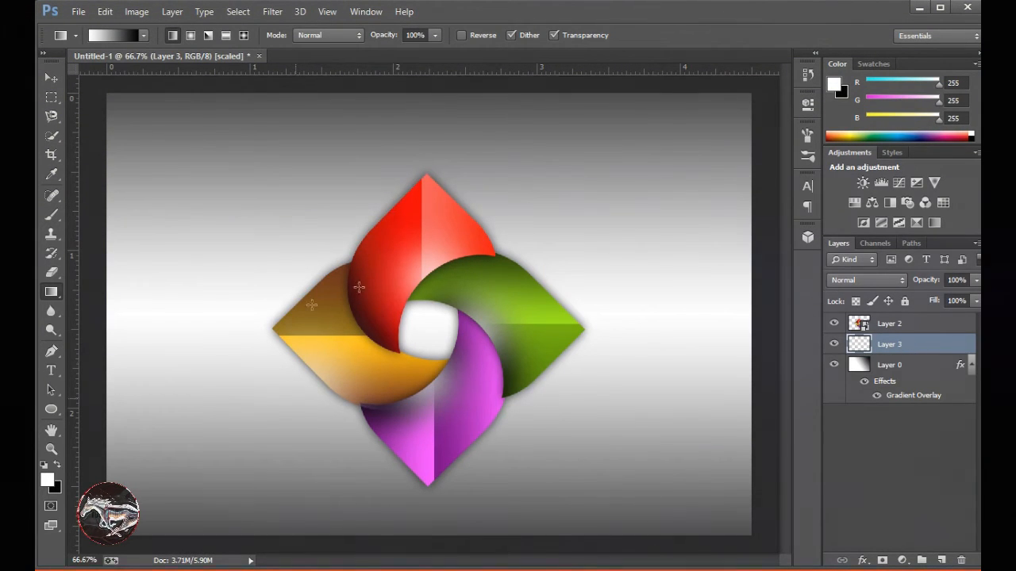
Create a new document with the default settings and return to Untitled-1.
{"action": "left_click", "coordinate": [79, 11]}
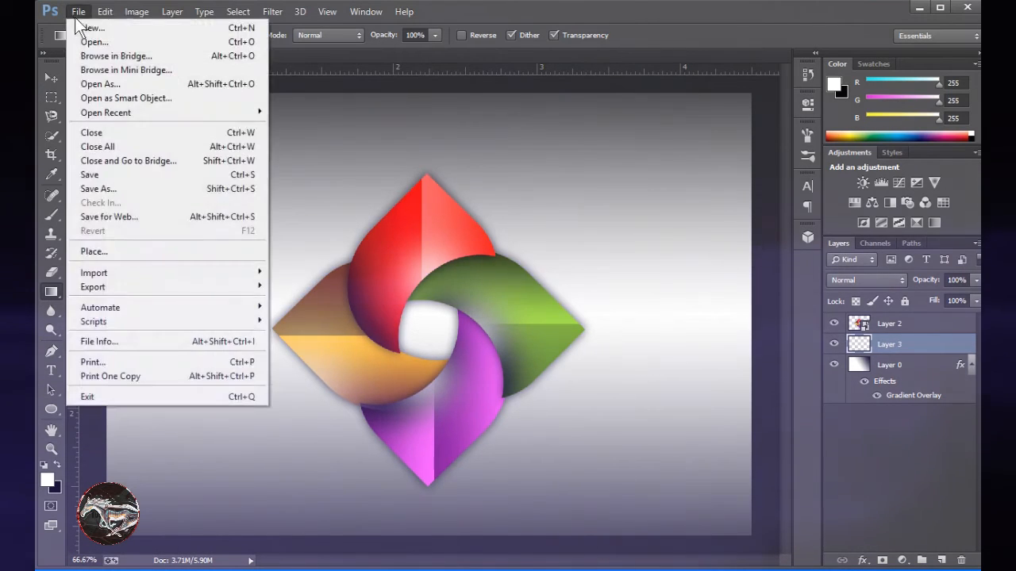
{"action": "left_click", "coordinate": [89, 27]}
{"action": "left_click", "coordinate": [646, 118]}
{"action": "left_click", "coordinate": [208, 56]}
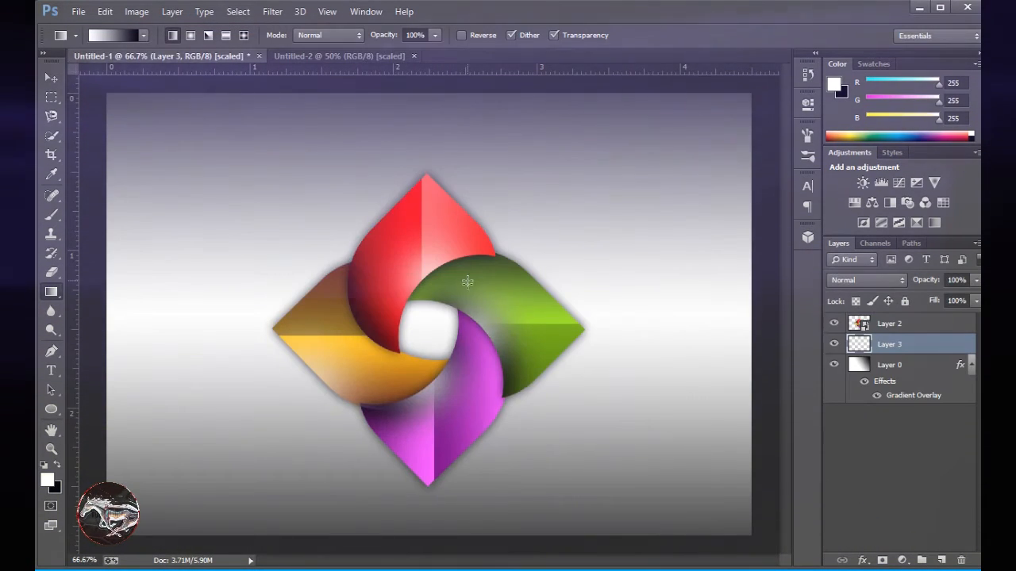
Load the logo's outline as a selection and copy the Layer 2 logo into the middle of the Untitled-2 canvas.
{"action": "left_click", "coordinate": [857, 325], "text": "ctrl"}
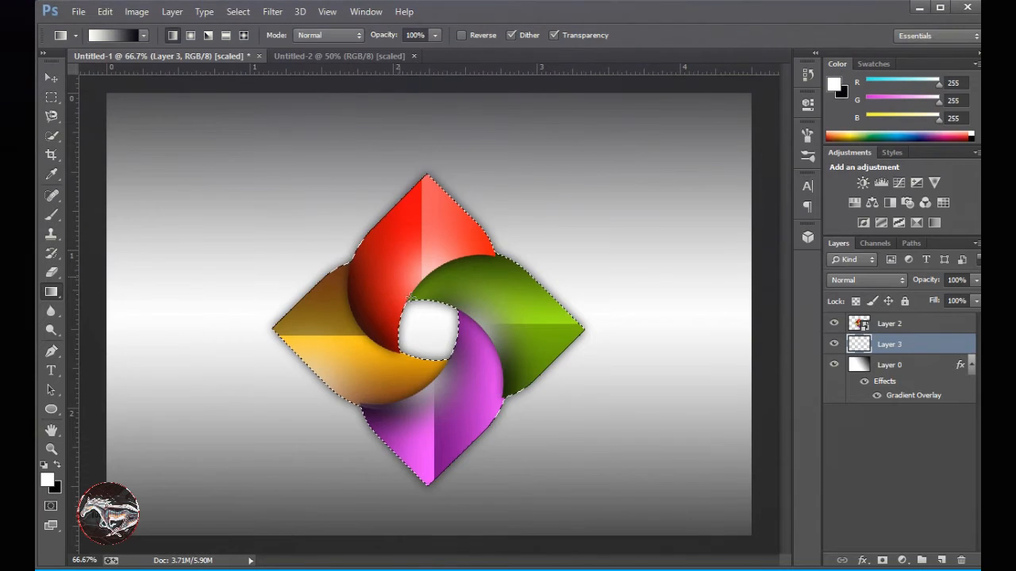
{"action": "key", "text": "v"}
{"action": "left_click_drag", "start_coordinate": [407, 294], "coordinate": [395, 162]}
{"action": "left_click", "coordinate": [526, 230]}
{"action": "left_click_drag", "start_coordinate": [528, 314], "coordinate": [520, 269]}
{"action": "left_click", "coordinate": [541, 230]}
{"action": "left_click", "coordinate": [907, 327]}
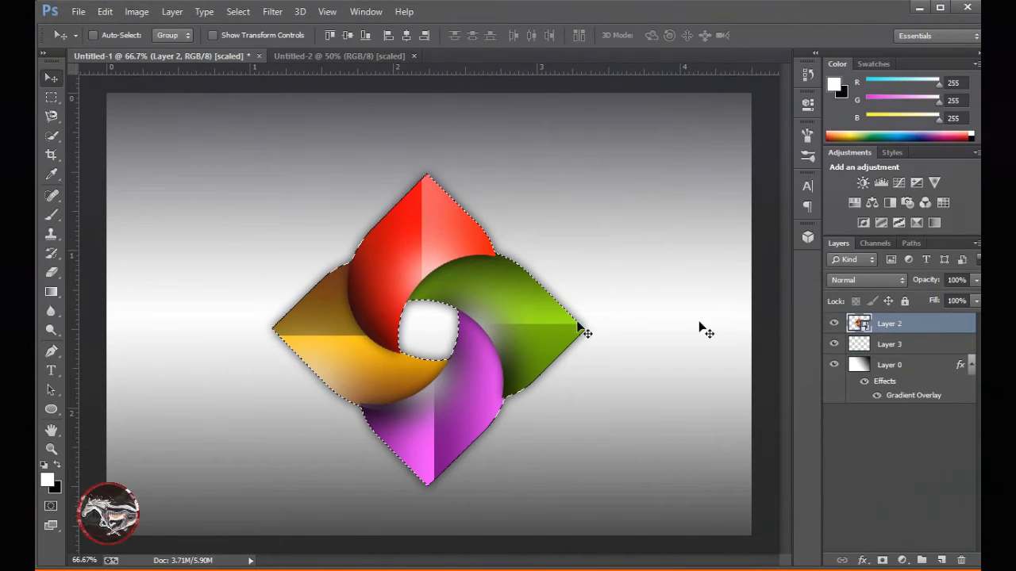
{"action": "left_click_drag", "start_coordinate": [469, 316], "coordinate": [253, 63]}
{"action": "left_click_drag", "start_coordinate": [370, 58], "coordinate": [492, 327]}
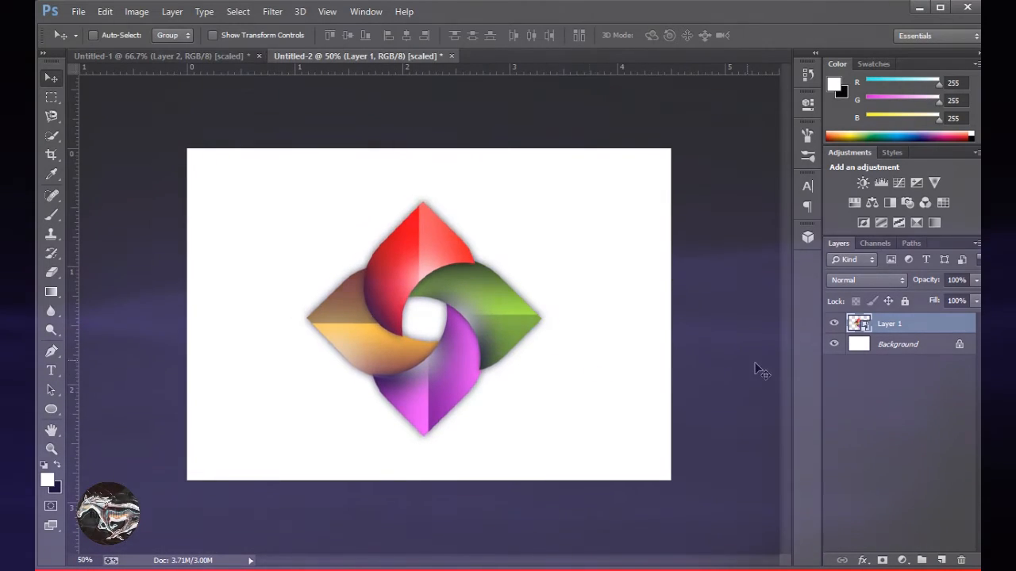
Convert the Background of Untitled-2 into a regular layer named Layer 0.
{"action": "right_click", "coordinate": [893, 345]}
{"action": "left_click", "coordinate": [893, 359]}
{"action": "left_click", "coordinate": [625, 164]}
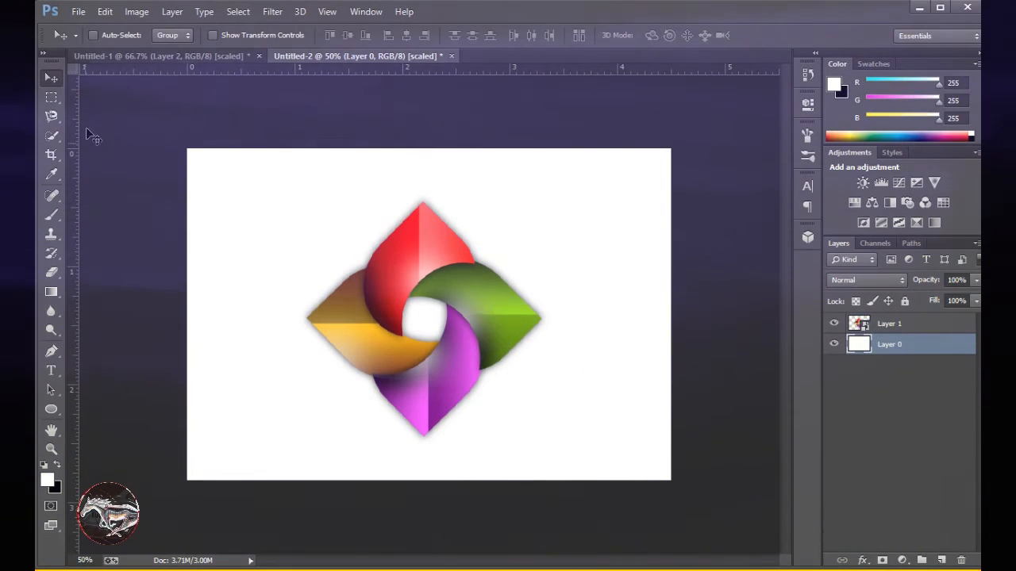
Add a Gradient Overlay running from white to black to Layer 0 in Untitled-2.
{"action": "right_click", "coordinate": [869, 345]}
{"action": "left_click", "coordinate": [714, 16]}
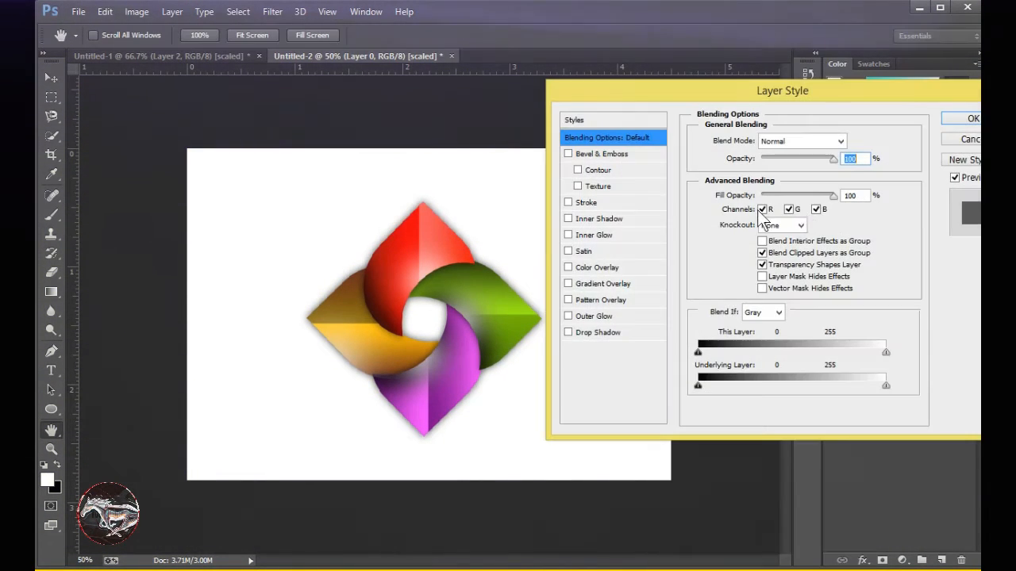
{"action": "left_click", "coordinate": [602, 284]}
{"action": "left_click", "coordinate": [786, 175]}
{"action": "left_click", "coordinate": [937, 78]}
Try the Reflected, Radial and Linear styles for the background's gradient overlay.
{"action": "left_click", "coordinate": [790, 193]}
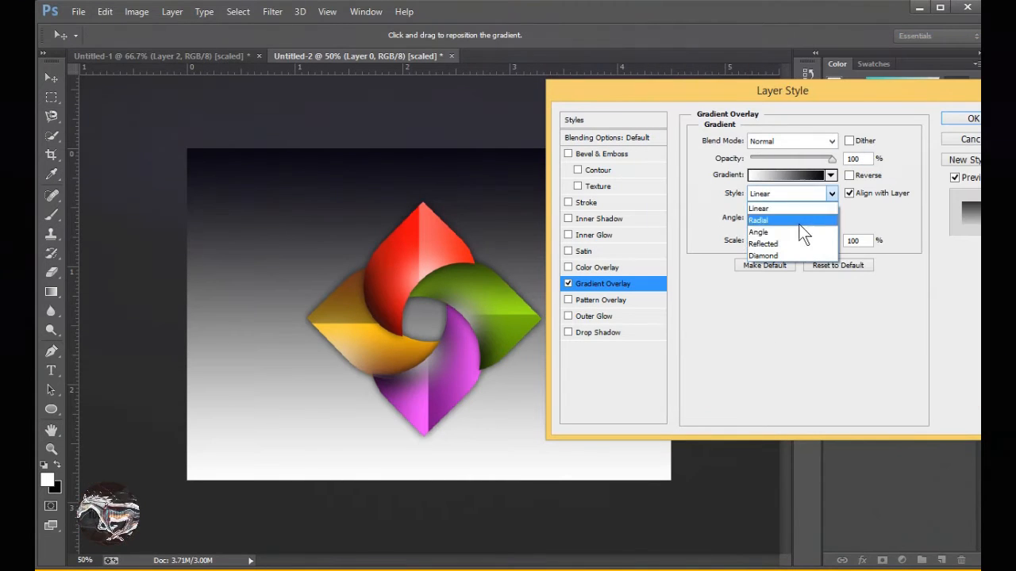
{"action": "left_click", "coordinate": [803, 244]}
{"action": "left_click", "coordinate": [782, 220]}
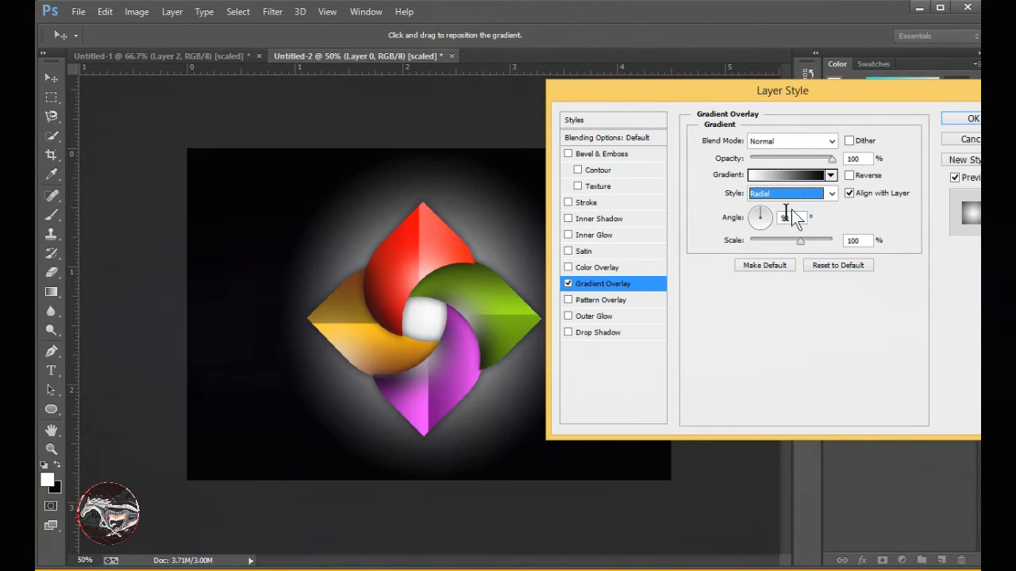
{"action": "left_click", "coordinate": [786, 208]}
Try the Diamond style with the scale reduced to 10%, and the Angle style with the scale raised to 150%.
{"action": "left_click", "coordinate": [789, 193]}
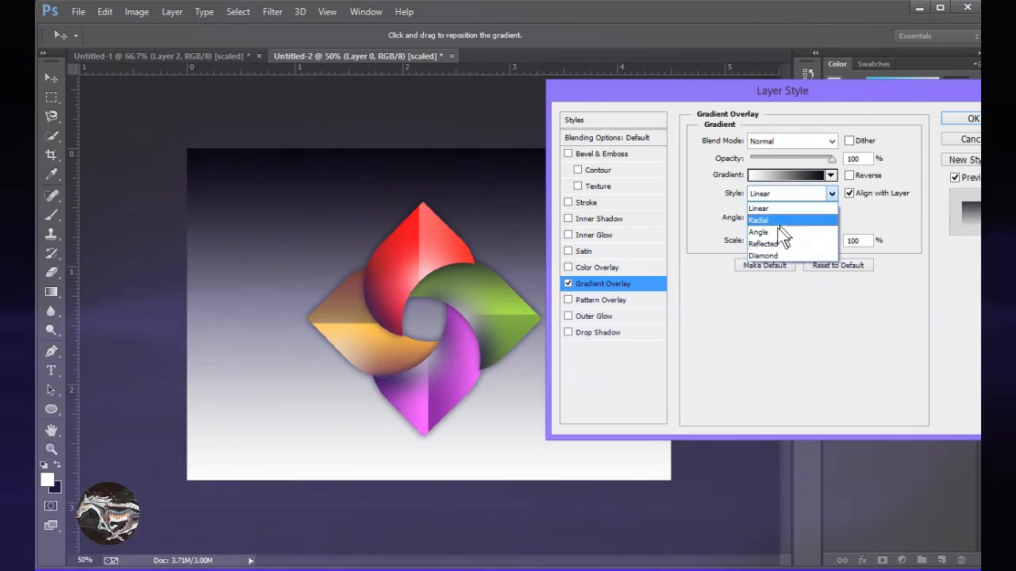
{"action": "left_click", "coordinate": [778, 255]}
{"action": "left_click_drag", "start_coordinate": [716, 93], "coordinate": [705, 36]}
{"action": "left_click_drag", "start_coordinate": [790, 184], "coordinate": [746, 192]}
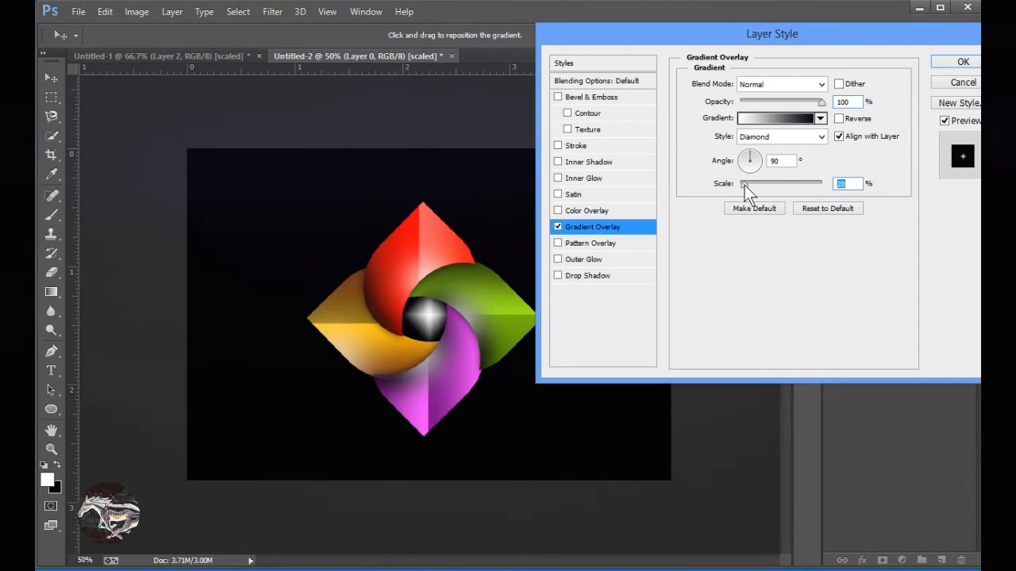
{"action": "scroll", "coordinate": [797, 139], "scroll_direction": "up", "scroll_amount": 2}
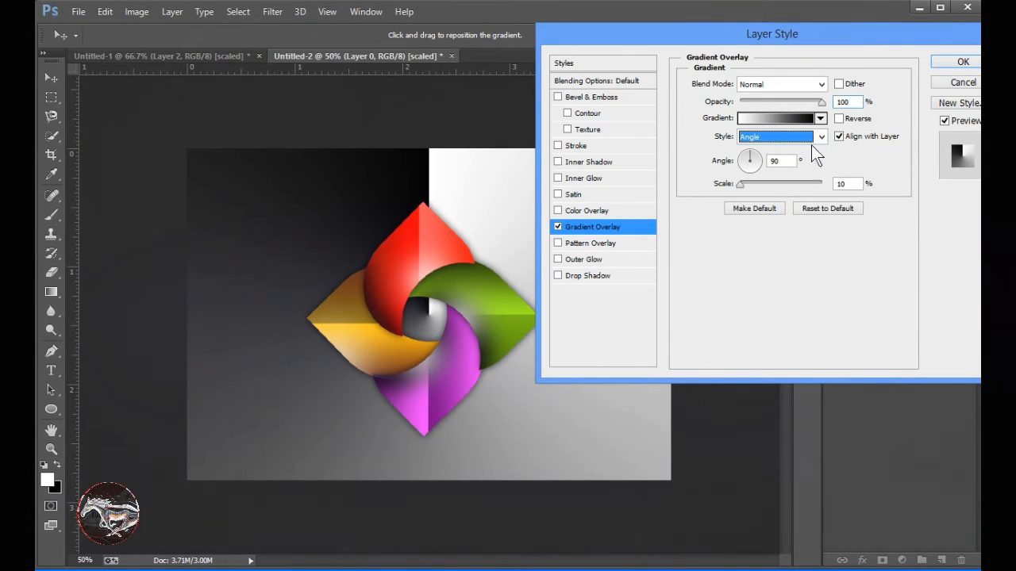
{"action": "left_click", "coordinate": [752, 164]}
{"action": "left_click_drag", "start_coordinate": [746, 185], "coordinate": [848, 196]}
Set the overlay to the Reflected style at 120% scale, leave it unreversed after trying Reverse, and apply it.
{"action": "left_click", "coordinate": [816, 138]}
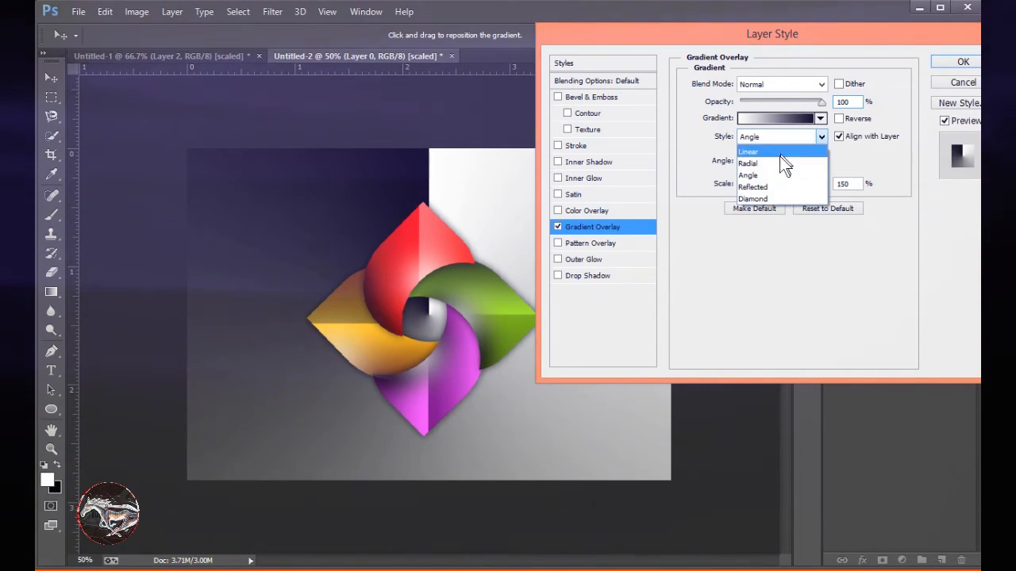
{"action": "left_click", "coordinate": [777, 185]}
{"action": "left_click", "coordinate": [846, 119]}
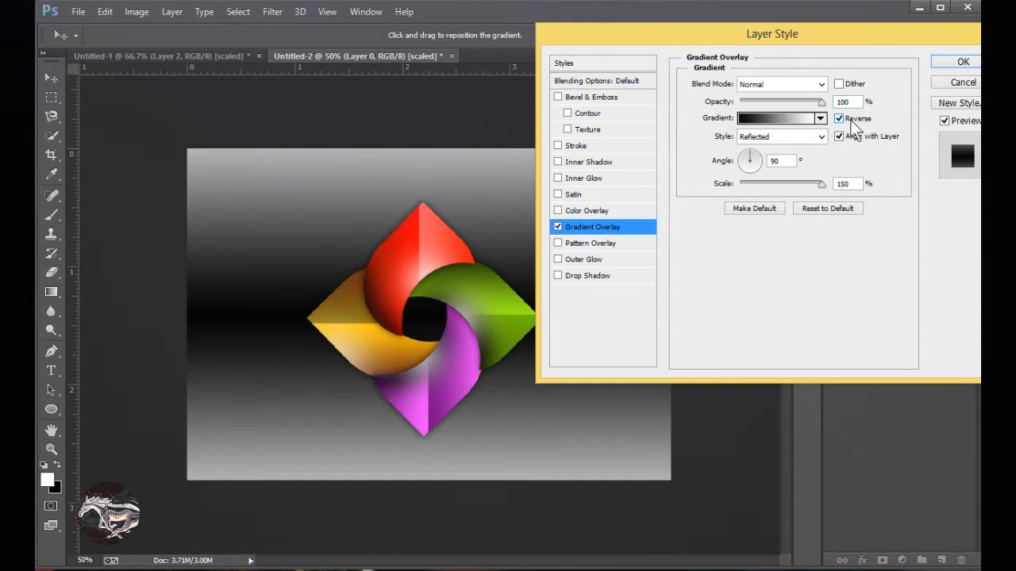
{"action": "mouse_move", "coordinate": [820, 184]}
{"action": "left_mouse_down"}
{"action": "mouse_move", "coordinate": [744, 194]}
{"action": "mouse_move", "coordinate": [870, 183]}
{"action": "mouse_move", "coordinate": [807, 185]}
{"action": "left_mouse_up"}
{"action": "left_click", "coordinate": [841, 119]}
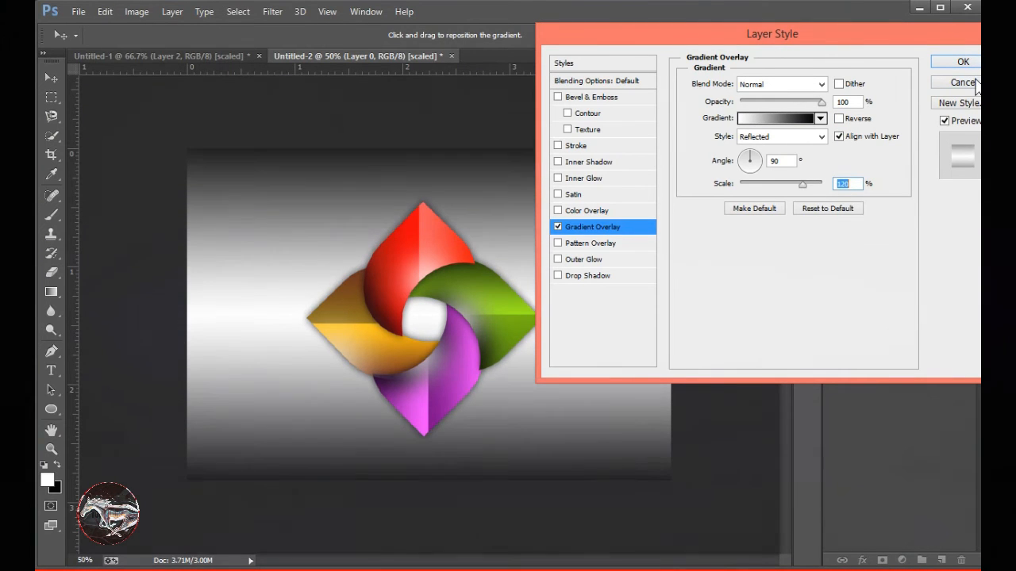
{"action": "key", "text": "Return"}
Enlarge the logo on Layer 1 to about 456% width and 501% height so it fills the canvas, and apply the transform.
{"action": "key", "text": "ctrl+t"}
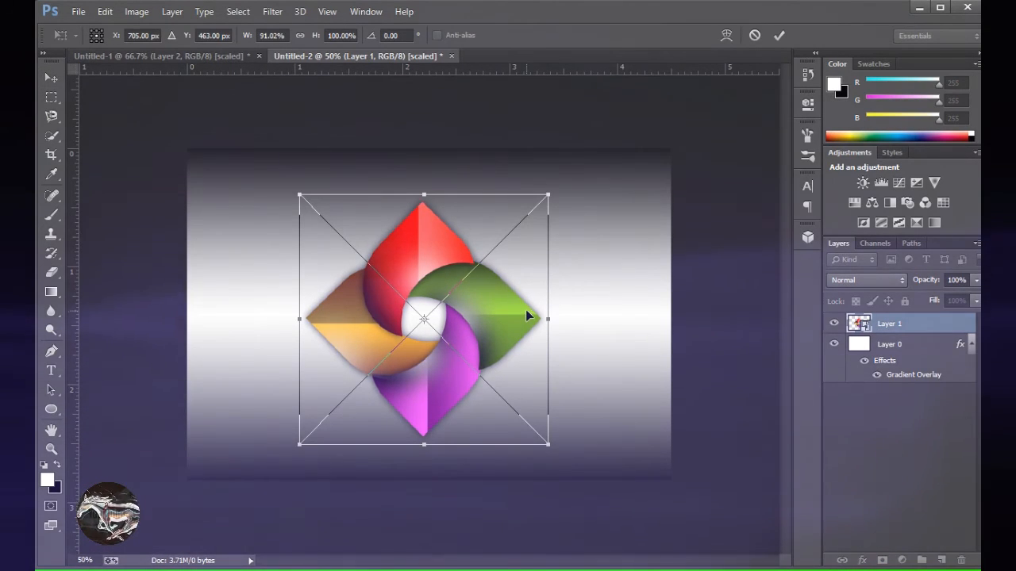
{"action": "left_click_drag", "start_coordinate": [551, 447], "coordinate": [738, 531]}
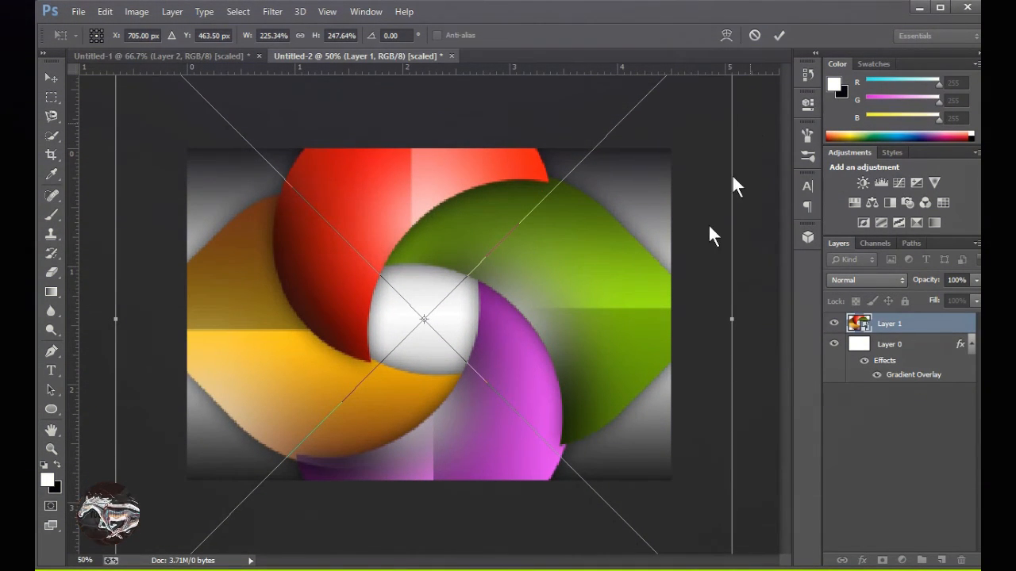
{"action": "key", "text": "ctrl+minus"}
{"action": "key", "text": "ctrl+minus"}
{"action": "key", "text": "ctrl+minus"}
{"action": "key", "text": "ctrl+minus"}
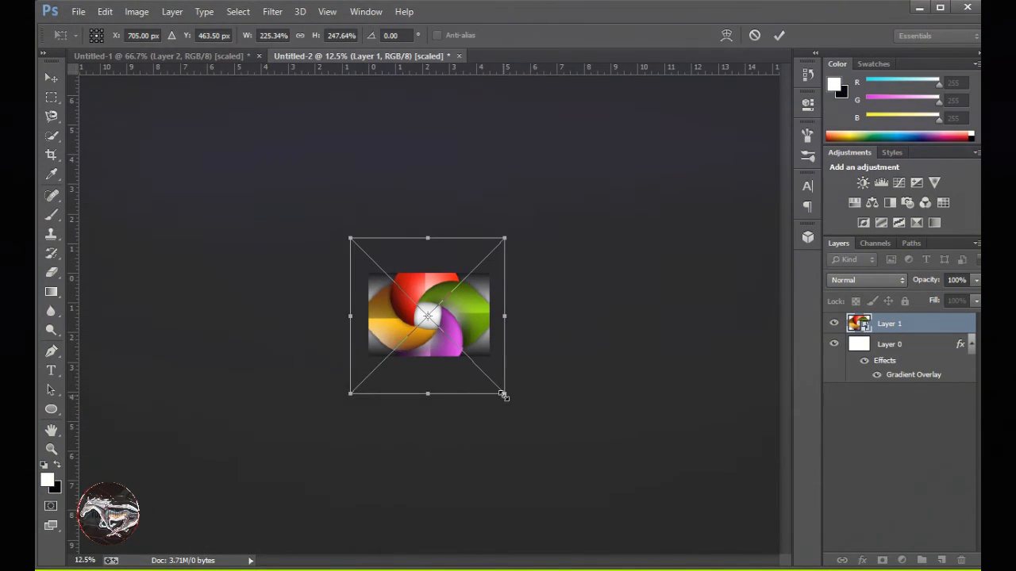
{"action": "left_click_drag", "start_coordinate": [504, 395], "coordinate": [589, 461]}
{"action": "key", "text": "ctrl+plus"}
{"action": "key", "text": "ctrl+plus"}
{"action": "key", "text": "ctrl+plus"}
{"action": "key", "text": "ctrl+plus"}
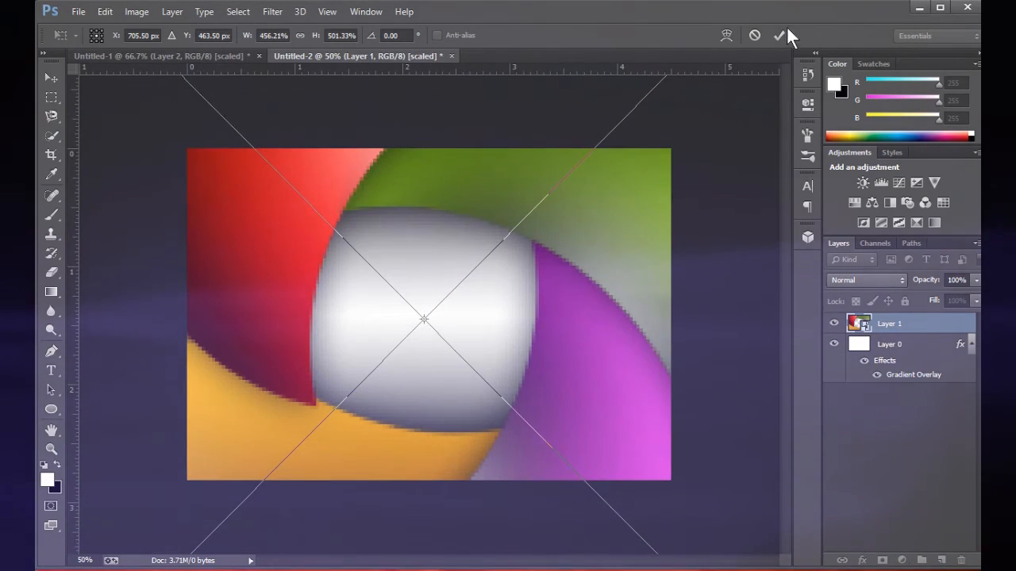
{"action": "left_click", "coordinate": [779, 35]}
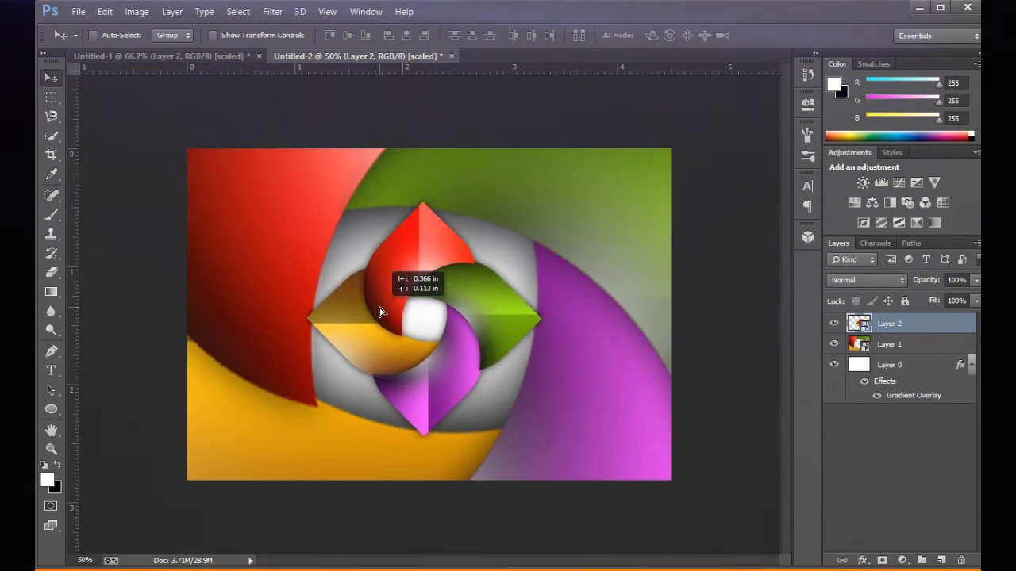
Copy the logo from Untitled-1 into the centre of Untitled-2 and enlarge the copy to about 121%.
{"action": "left_click_drag", "start_coordinate": [389, 308], "coordinate": [379, 310]}
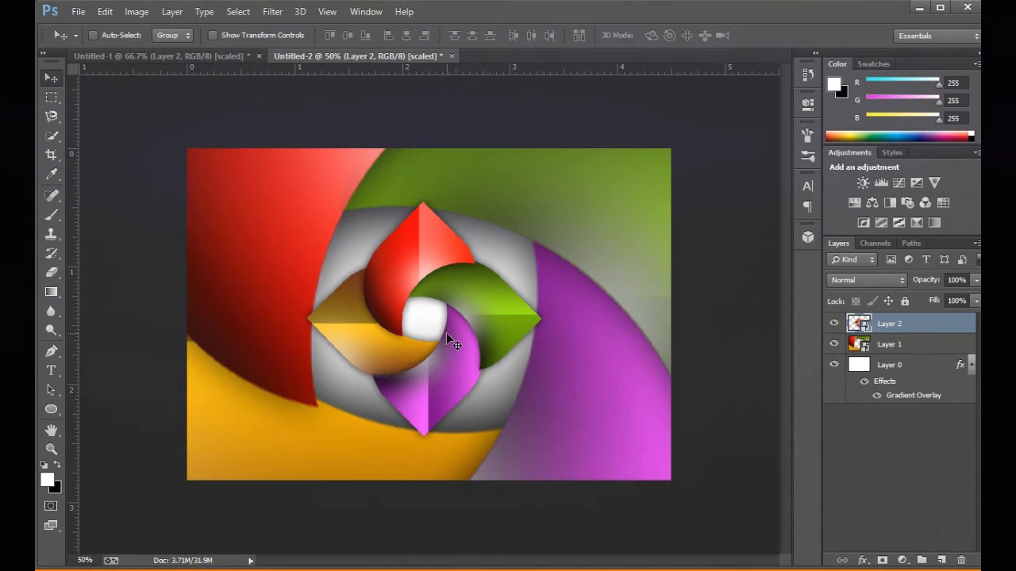
{"action": "key", "text": "ctrl+t"}
{"action": "left_click_drag", "start_coordinate": [562, 446], "coordinate": [590, 460]}
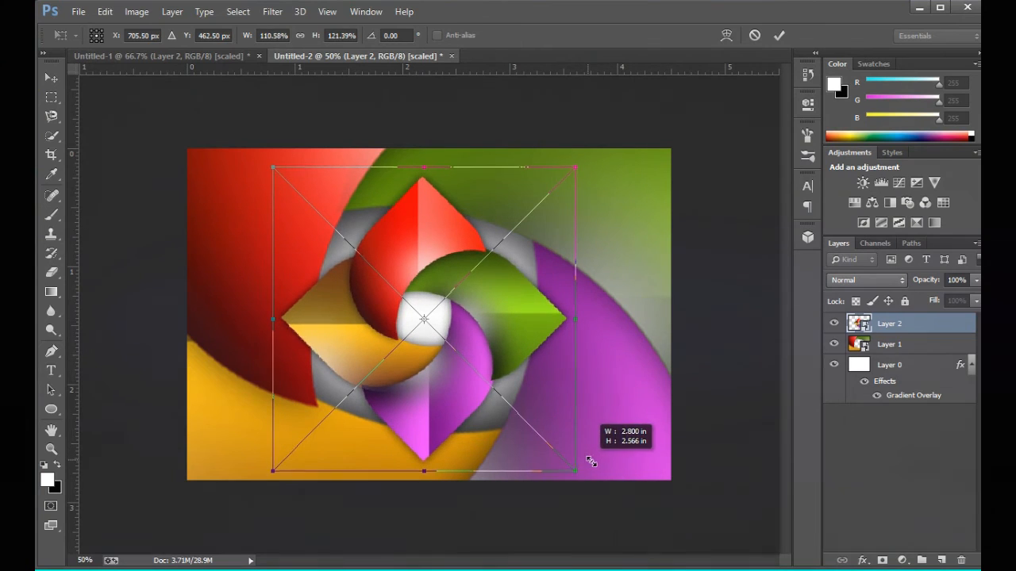
{"action": "left_click", "coordinate": [778, 35]}
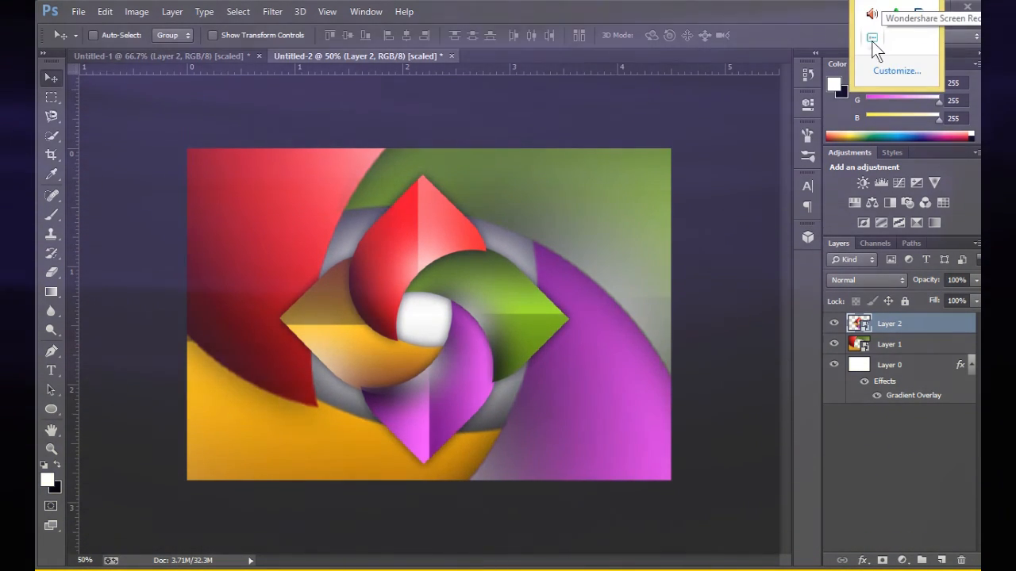
Save the Untitled-2 artwork to the Desktop as a JPEG named Logo.
{"action": "left_click", "coordinate": [79, 11]}
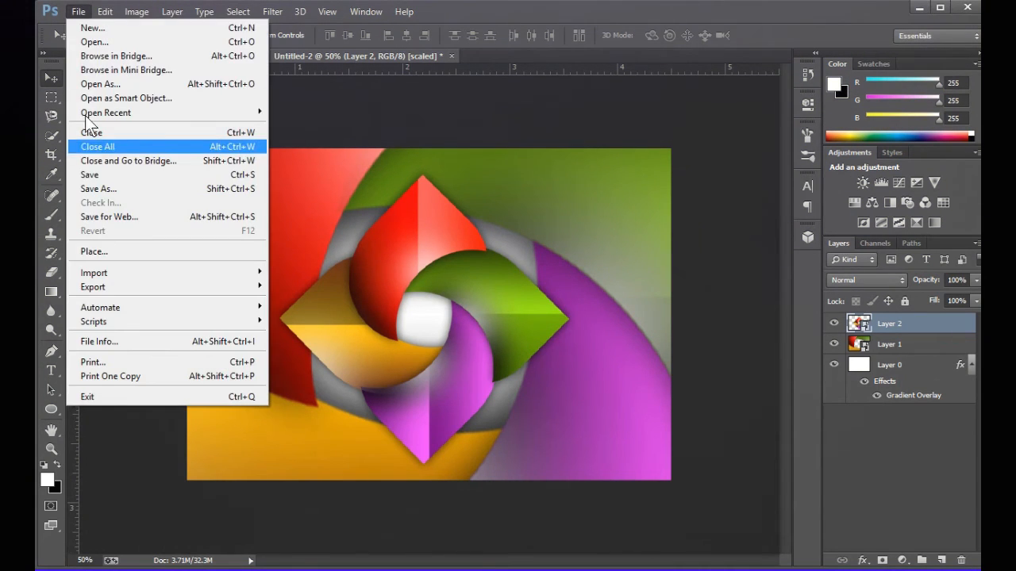
{"action": "left_click", "coordinate": [191, 177]}
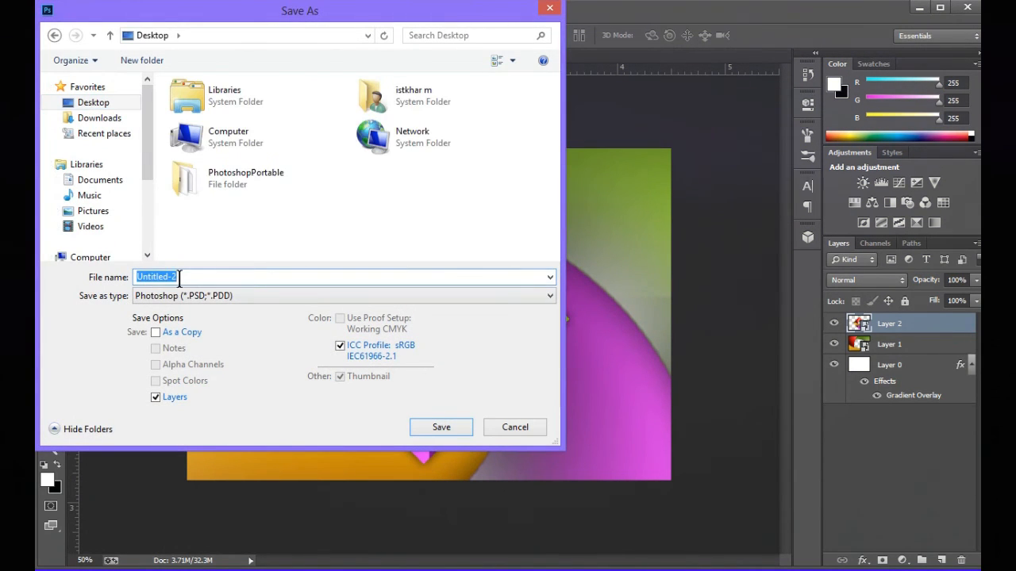
{"action": "type", "text": "Logo"}
{"action": "left_click", "coordinate": [190, 296]}
{"action": "left_click", "coordinate": [210, 411]}
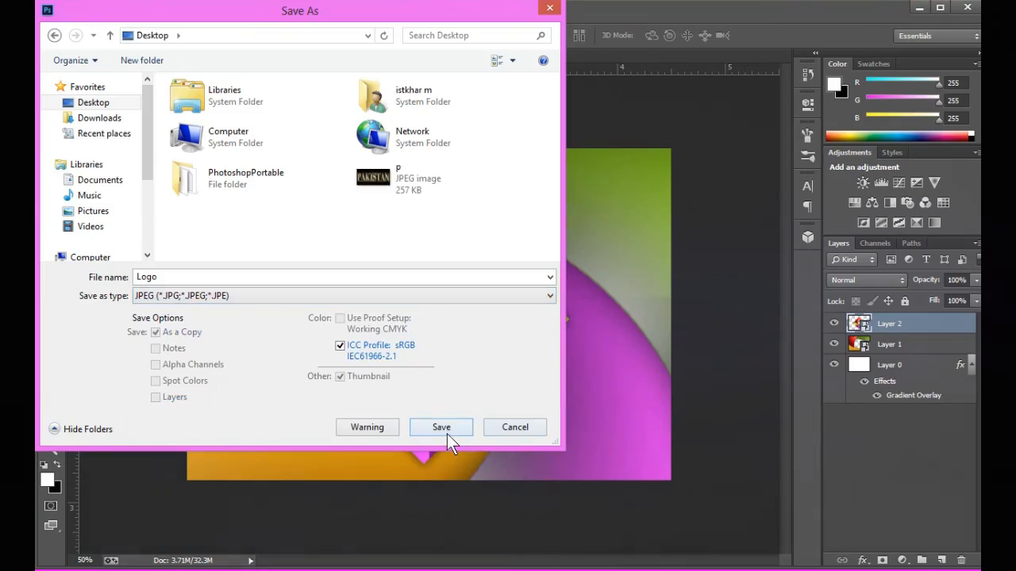
{"action": "left_click", "coordinate": [447, 433]}
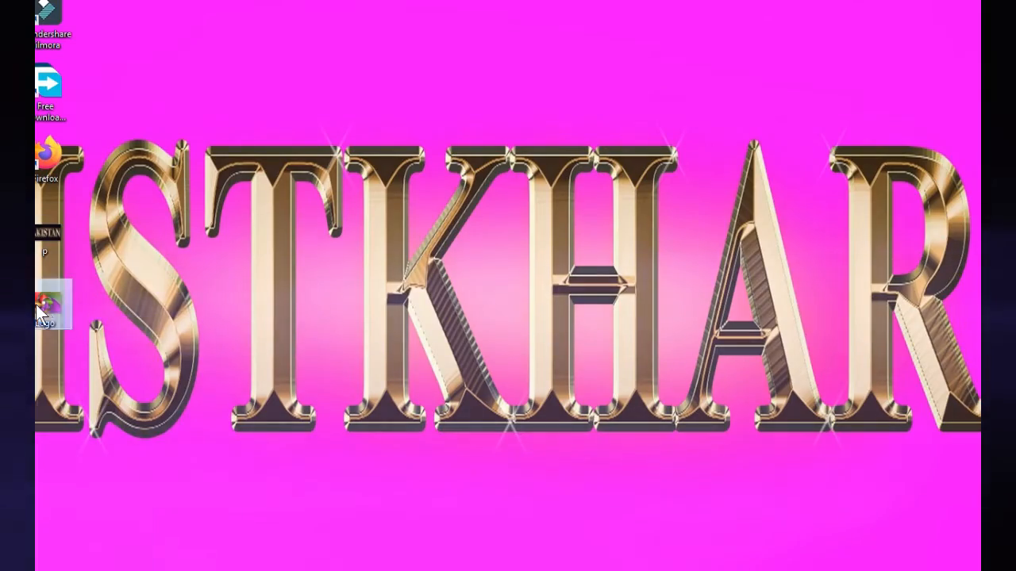
Switch to the Windows desktop and set the saved Logo image as the desktop background.
{"action": "right_click", "coordinate": [36, 305]}
{"action": "left_click", "coordinate": [87, 276]}
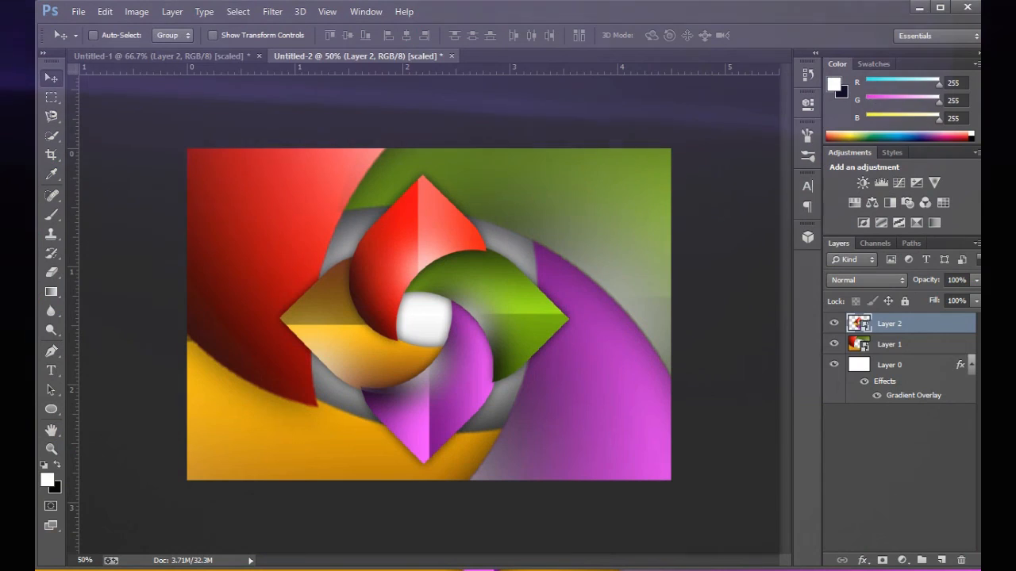
{"action": "left_click", "coordinate": [873, 2]}
{"action": "right_click", "coordinate": [872, 36]}
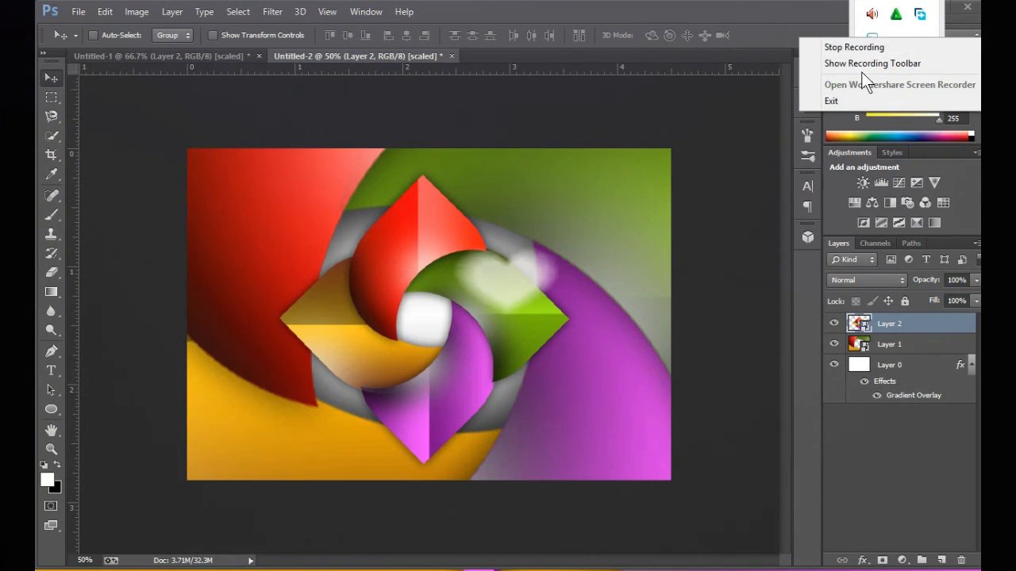